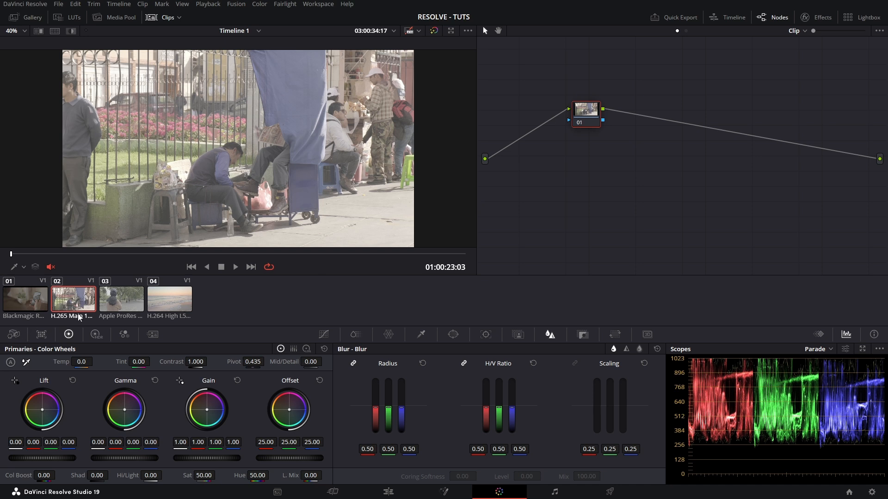
Compare the picture and parade scopes of the four timeline clips
left_click(116, 309)
left_click(164, 307)
left_click(70, 306)
left_click(16, 309)
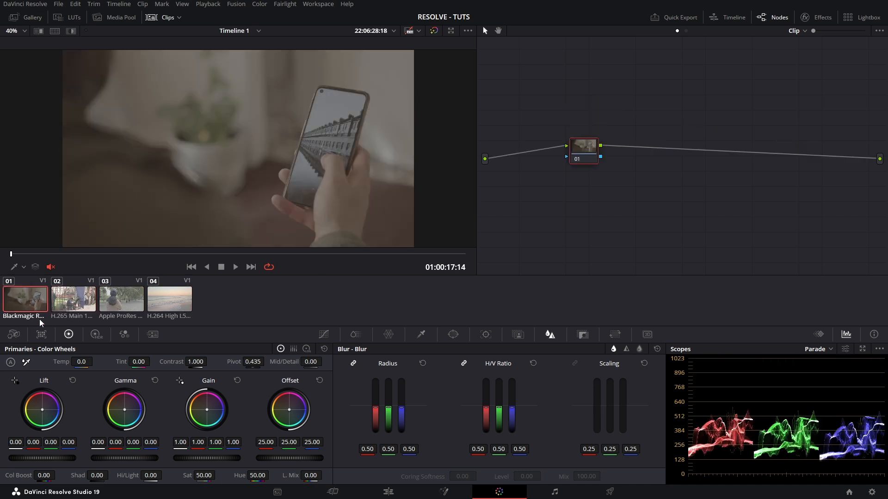
left_click(68, 299)
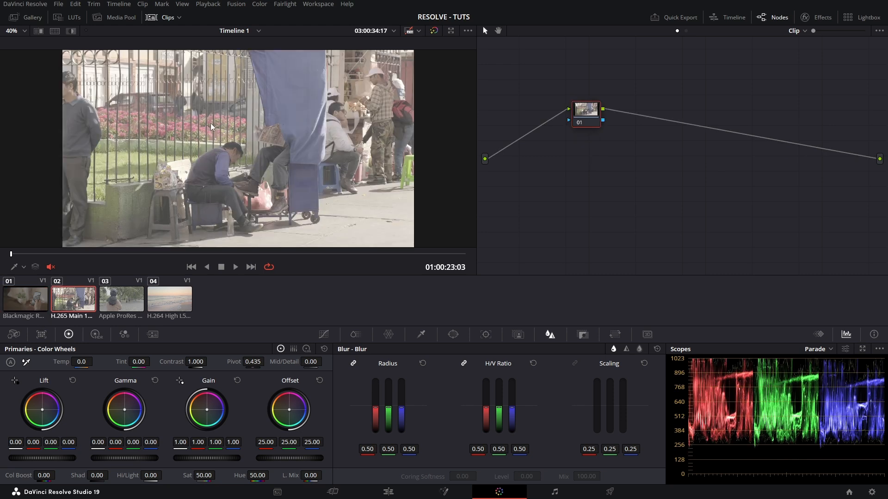
left_click(125, 303)
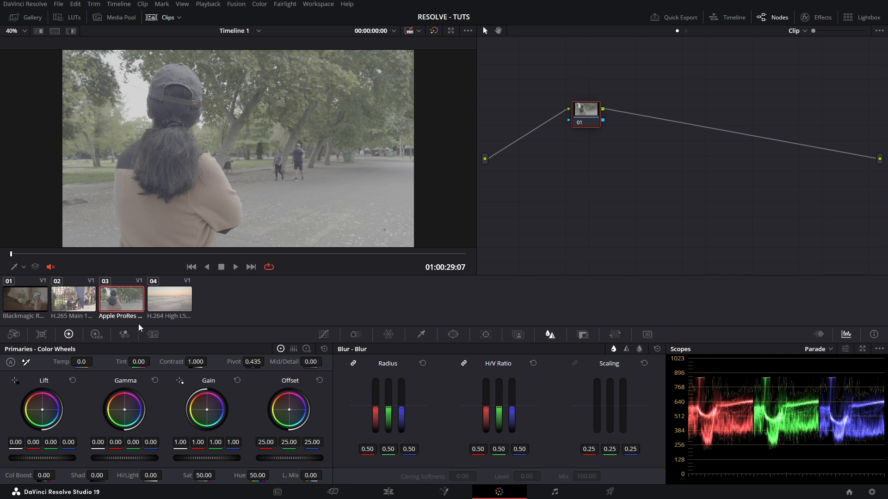
left_click(170, 313)
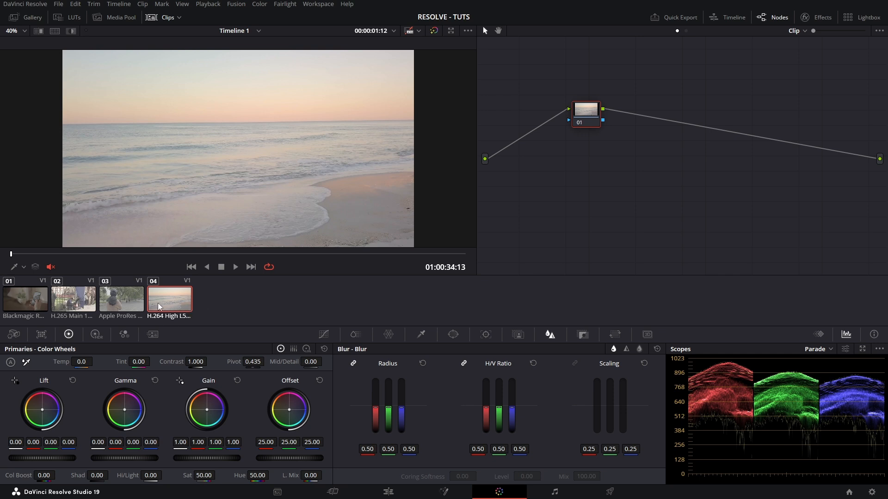
left_click(78, 303)
left_click(122, 302)
left_click(168, 302)
left_click(35, 304)
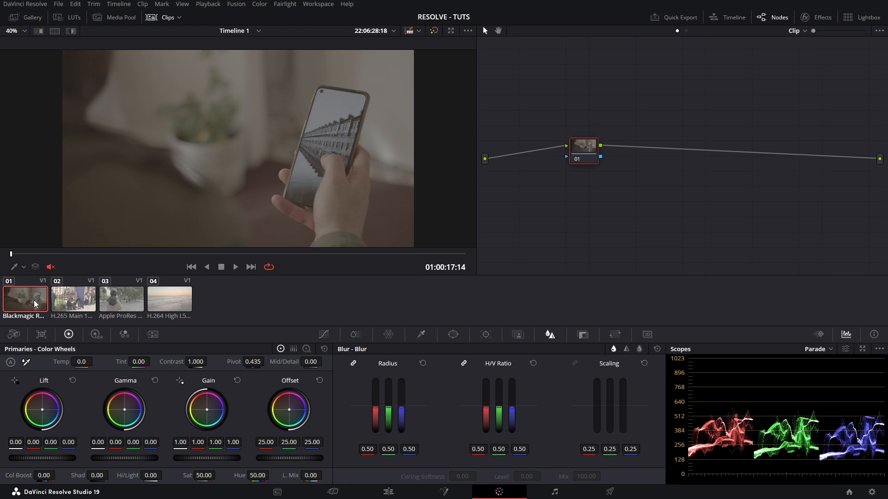
left_click(93, 305)
left_click(127, 307)
left_click(25, 302)
left_click(72, 301)
left_click(120, 304)
left_click(178, 303)
left_click(130, 309)
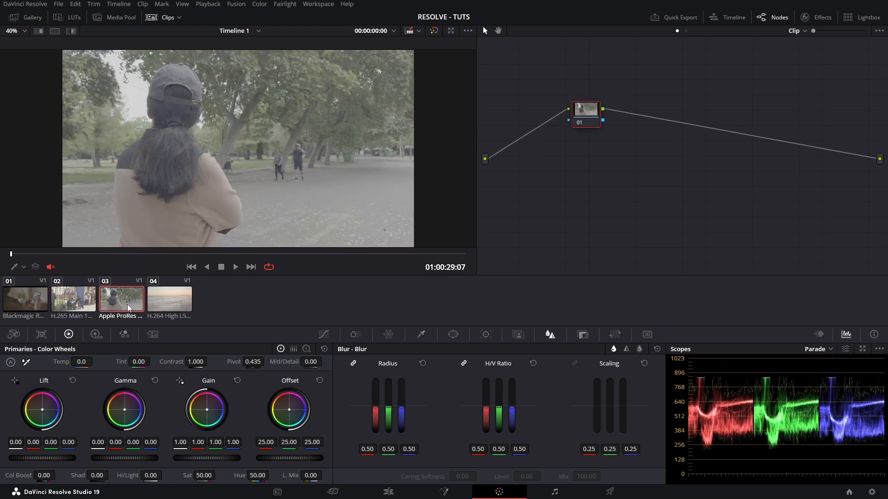
left_click(74, 306)
left_click(20, 304)
left_click(67, 305)
left_click(125, 305)
left_click(171, 305)
left_click(72, 305)
left_click(28, 305)
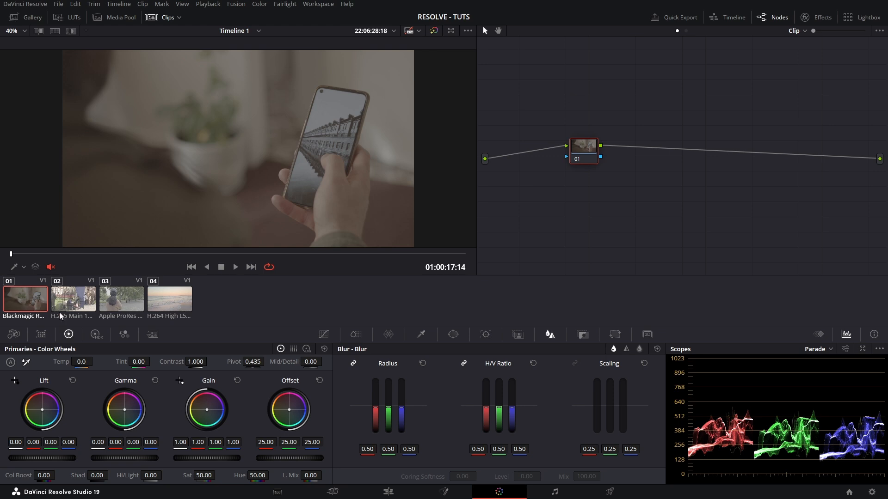
left_click(86, 306)
left_click(123, 305)
left_click(157, 306)
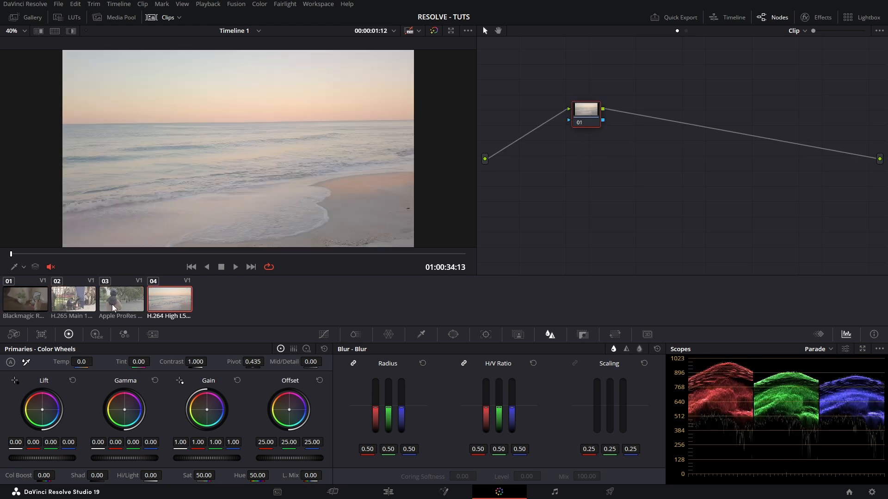
left_click(76, 306)
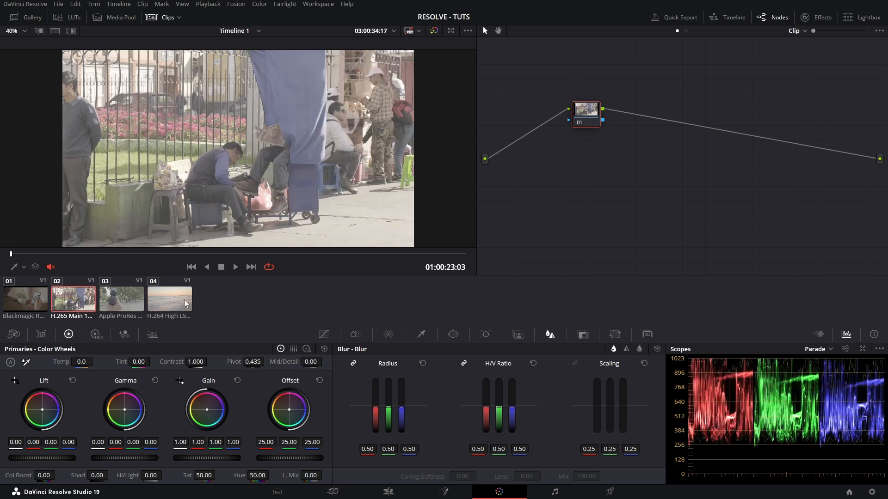
Add the first clip, the Blackmagic footage, to a new group named BMPCC
left_click(40, 300)
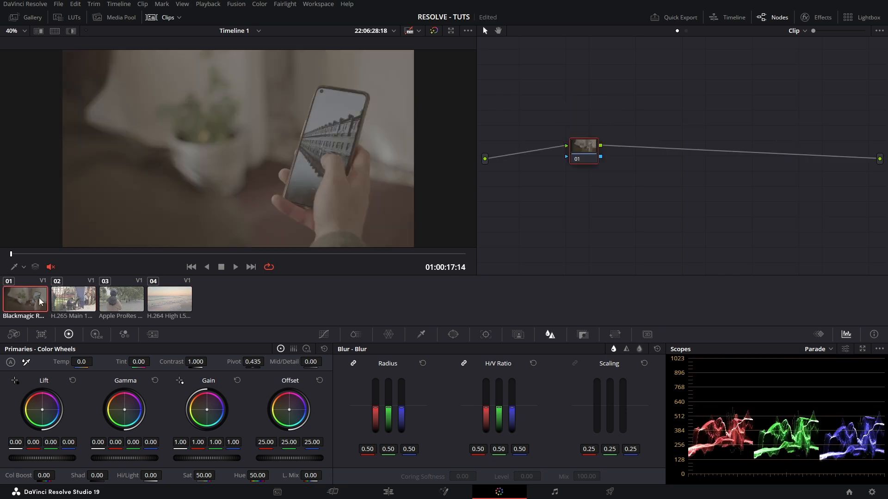
right_click(26, 303)
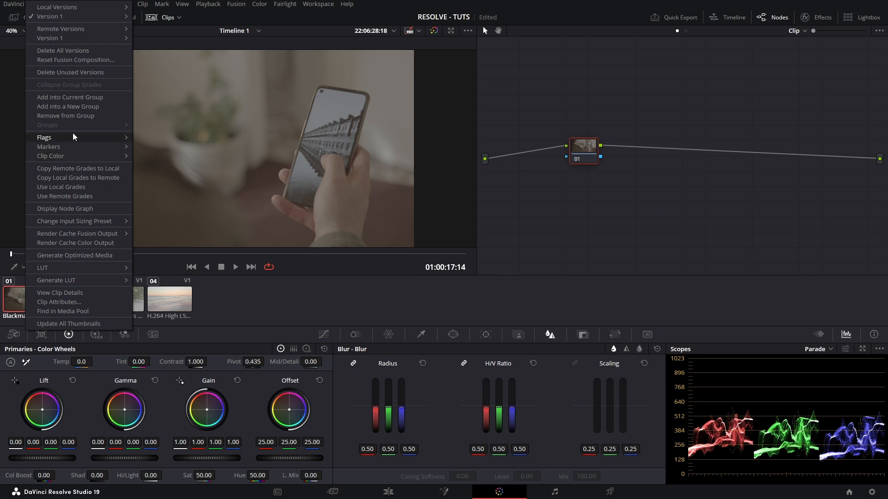
left_click(68, 108)
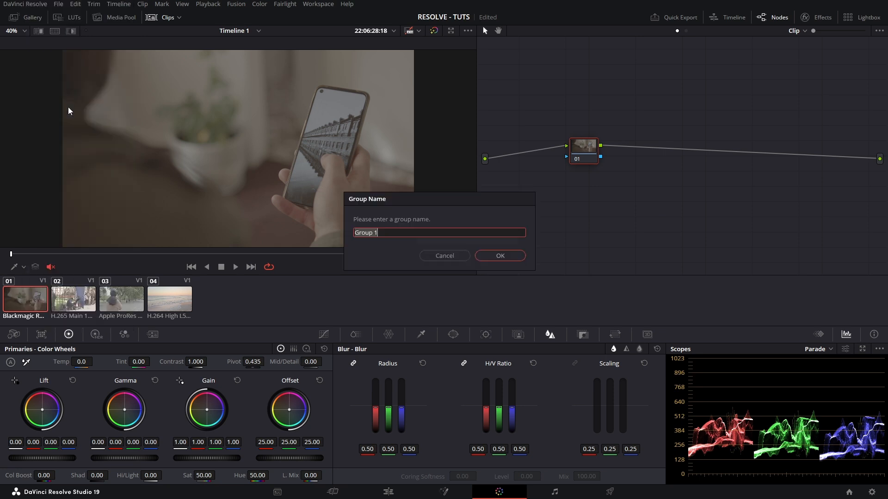
type("BMPCC")
key("Return")
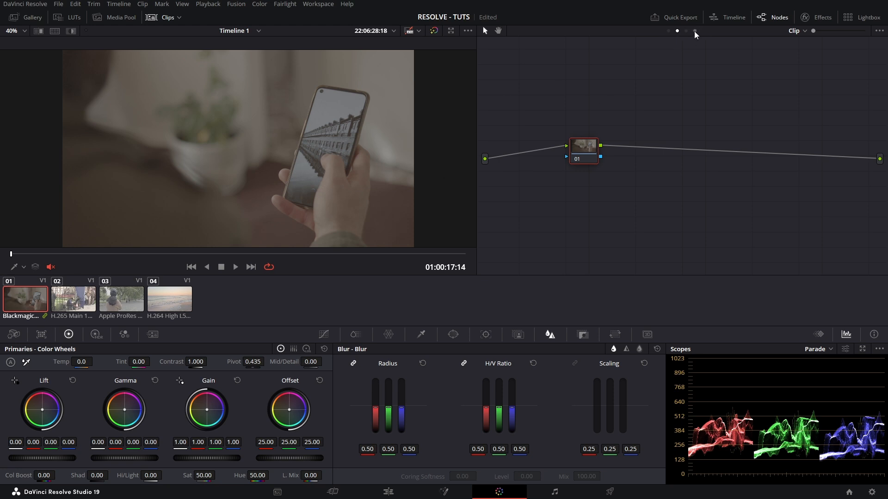
Compare the node graph levels of the ungrouped second clip with those of the grouped first clip, including Group Pre-Clip and Clip
left_click(82, 298)
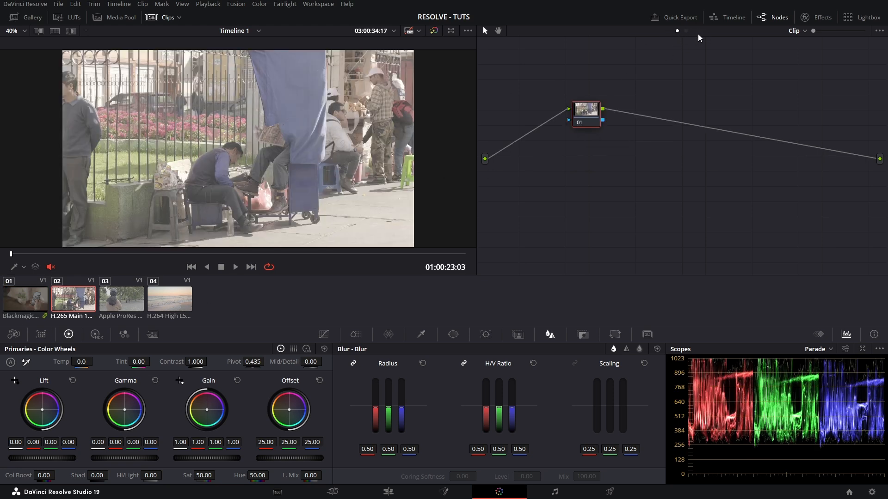
left_click(37, 305)
left_click(669, 31)
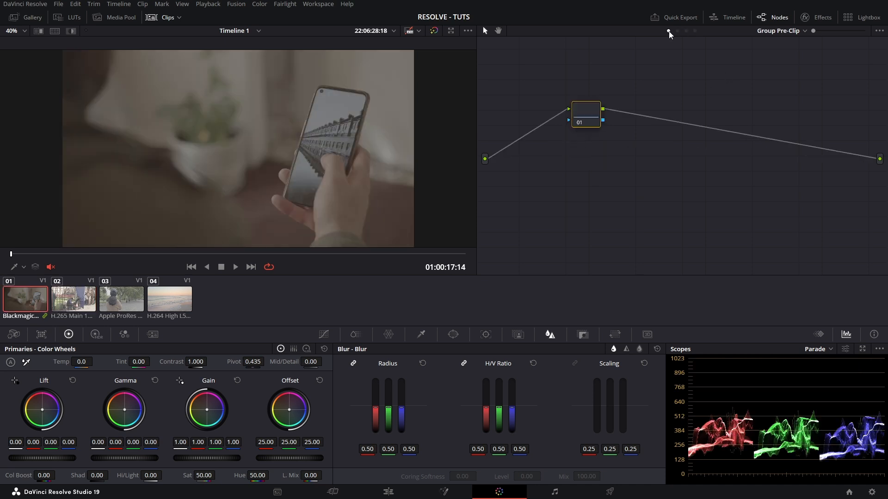
left_click(686, 31)
left_click(695, 31)
left_click(668, 31)
left_click(677, 31)
left_click(668, 31)
left_click(677, 31)
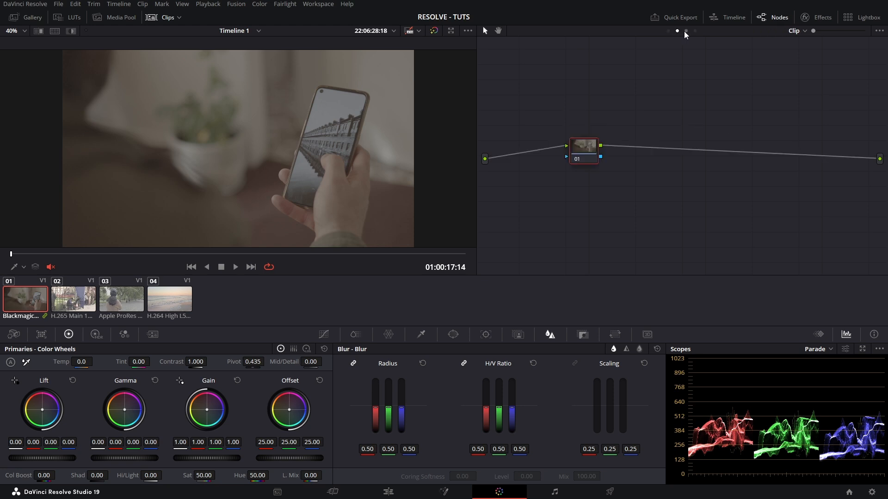
left_click(687, 31)
left_click(668, 32)
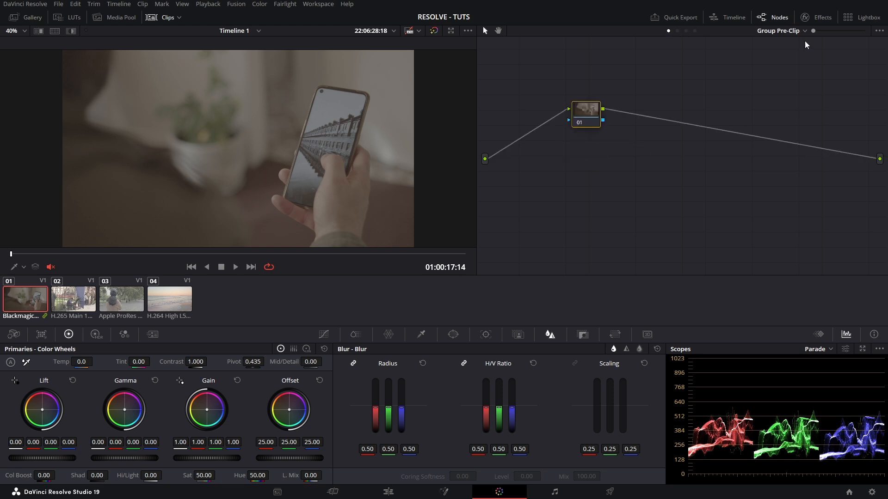
left_click(686, 31)
left_click(678, 31)
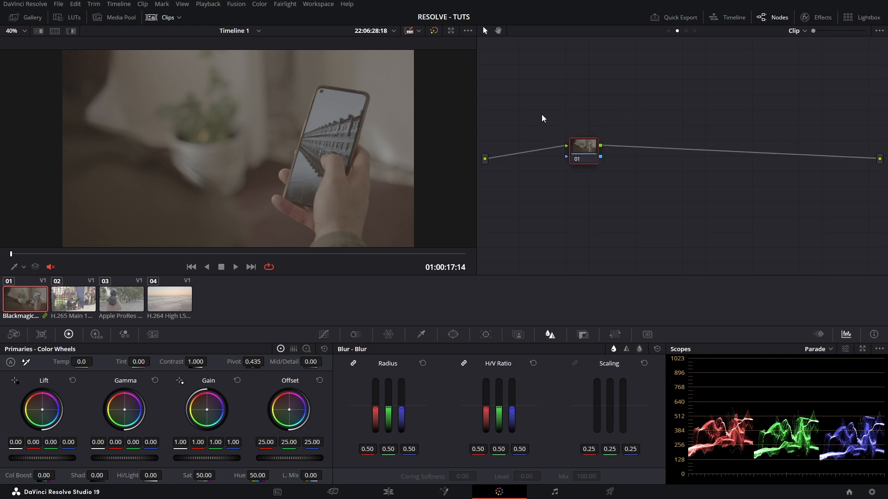
Widen the node editor and move node 01 closer to the source in the Clip and Group Pre-Clip graphs
left_click_drag(584, 163, 541, 159)
left_click_drag(476, 193, 379, 206)
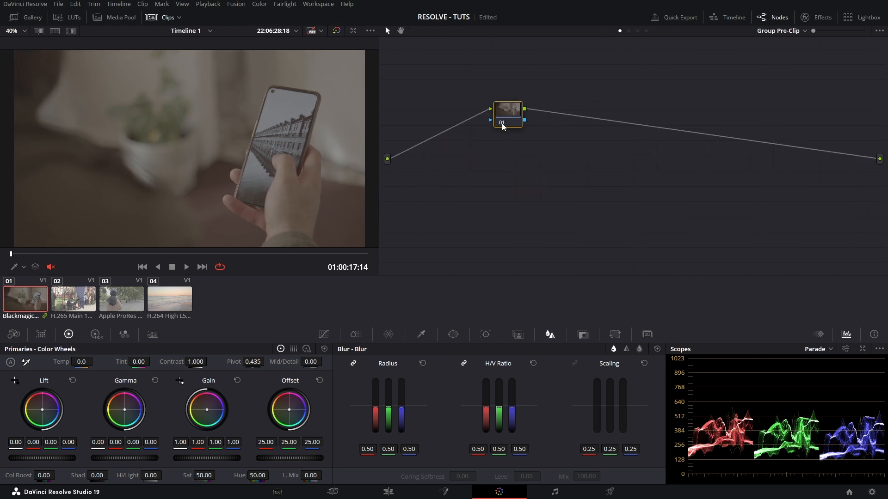
left_click_drag(503, 126, 462, 160)
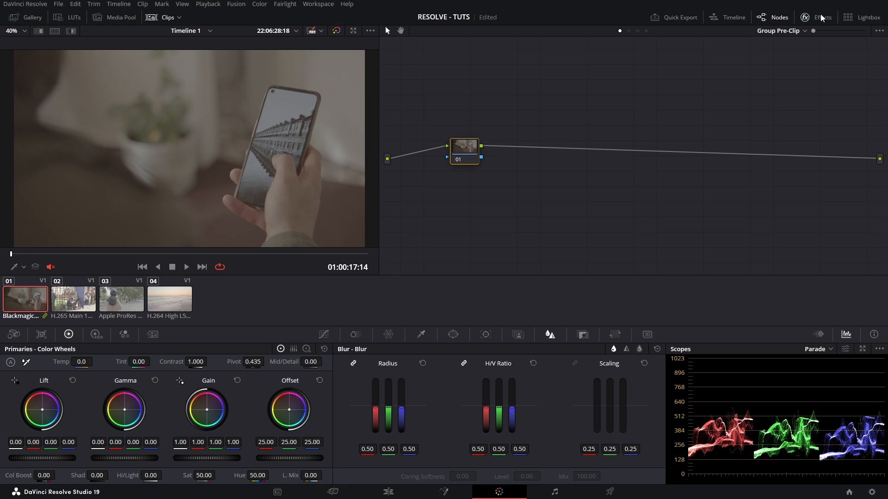
Examine the project's color management settings, including the 3D lookup table interpolation options, and close them without saving
left_click(872, 492)
left_click(270, 112)
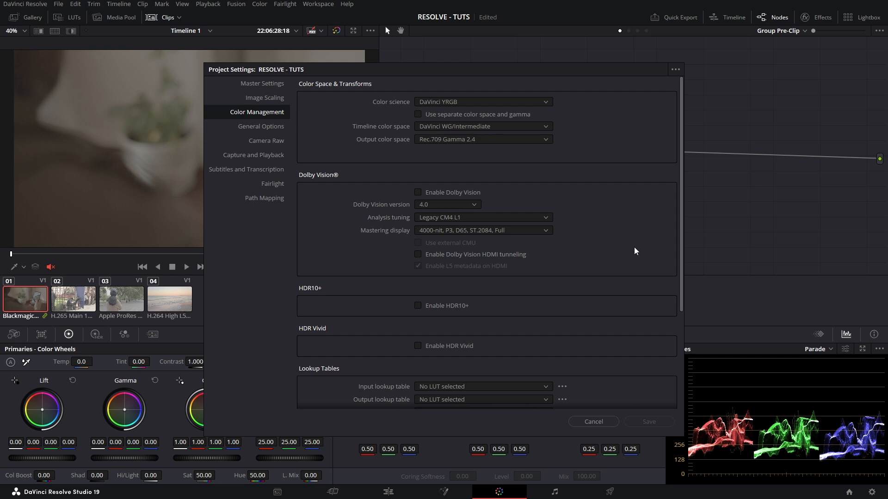
scroll(635, 251, "down", 3)
left_click(434, 318)
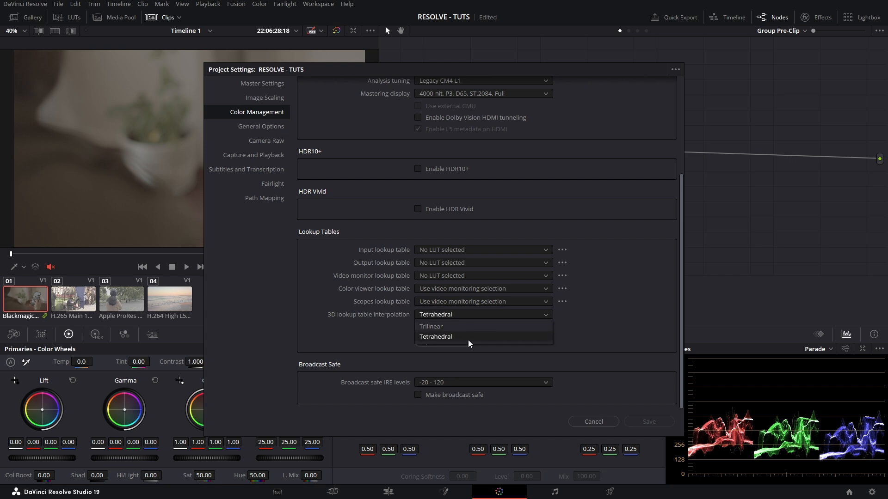
left_click(610, 330)
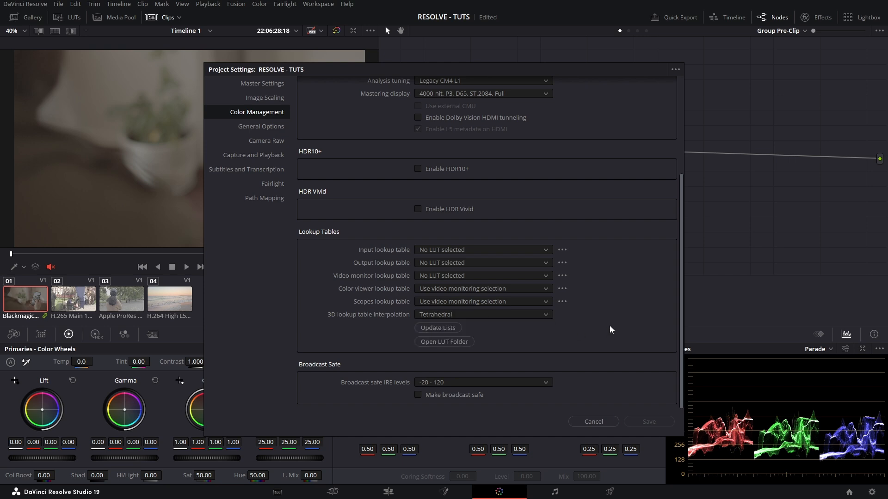
scroll(531, 381, "up", 5)
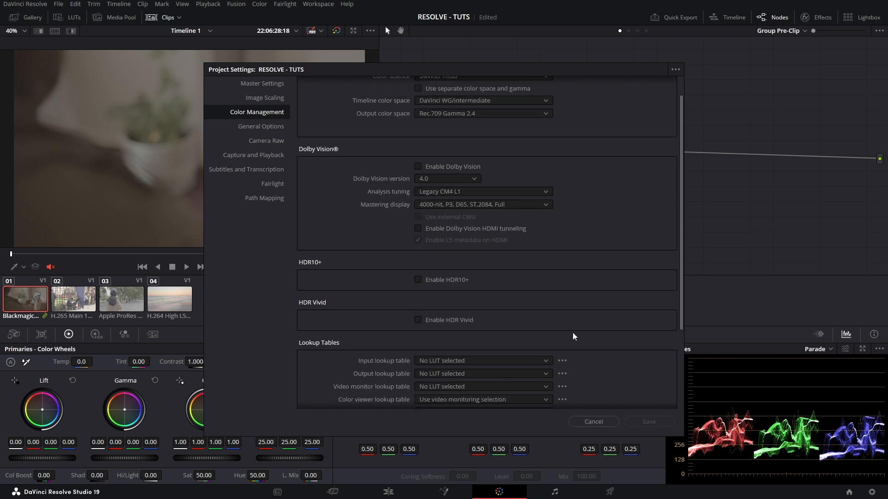
left_click(592, 419)
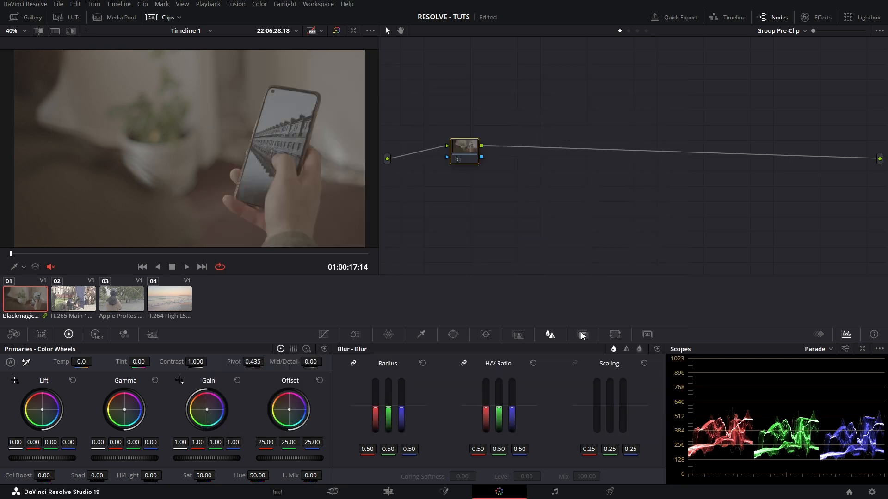
Apply the Color Space Transform effect to node 01 in the first clip's Group Pre-Clip graph
left_click(815, 18)
left_click(873, 48)
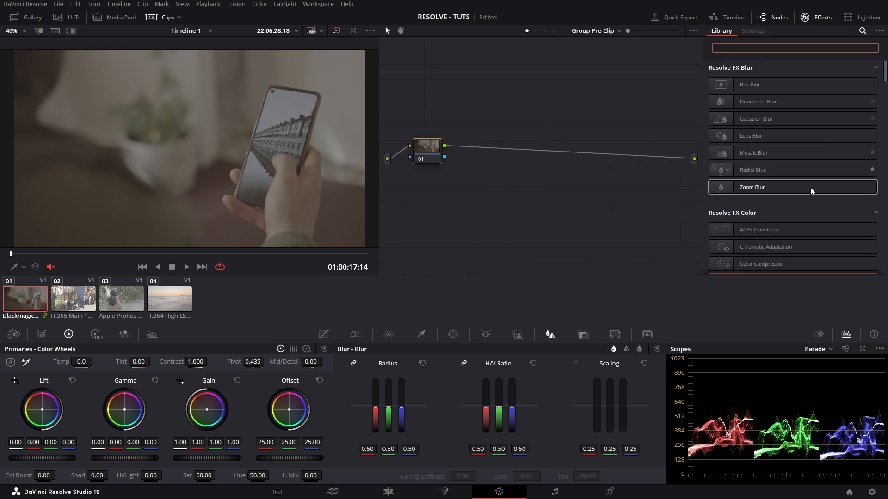
left_click_drag(791, 223, 427, 150)
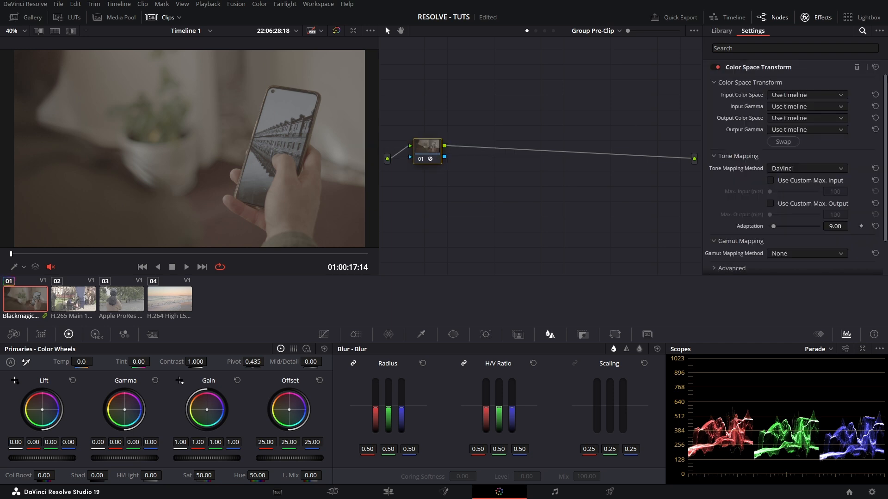
Set the transform's input color space to Blackmagic Design Video Gen 5 and look through the input gamma options
left_click(805, 95)
scroll(828, 175, "down", 3)
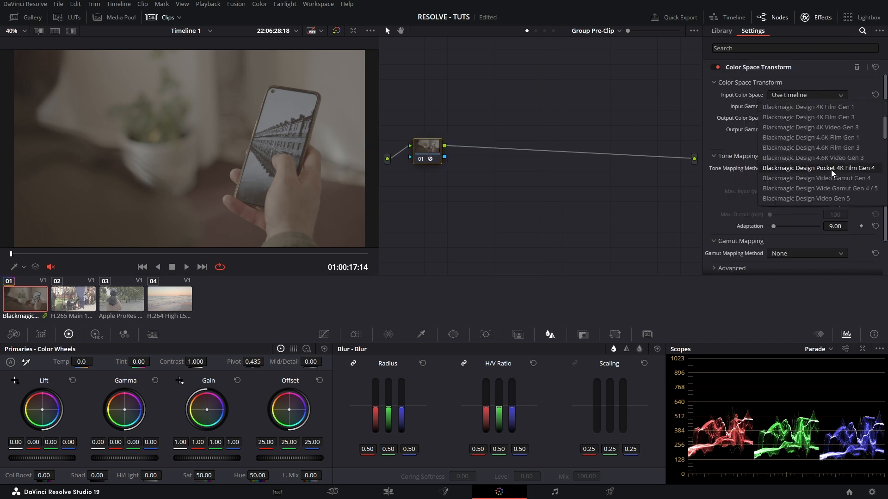
left_click(846, 174)
left_click(828, 107)
scroll(869, 180, "down", 5)
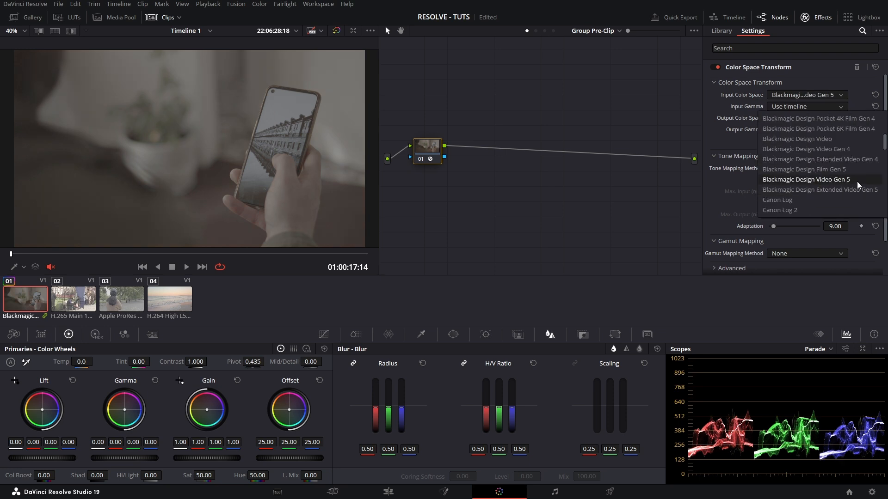
Set the transform's input color space to Blackmagic Design Wide Gamut Gen 4 / 5 and its input gamma to Blackmagic Design Film Gen 5
left_click(824, 95)
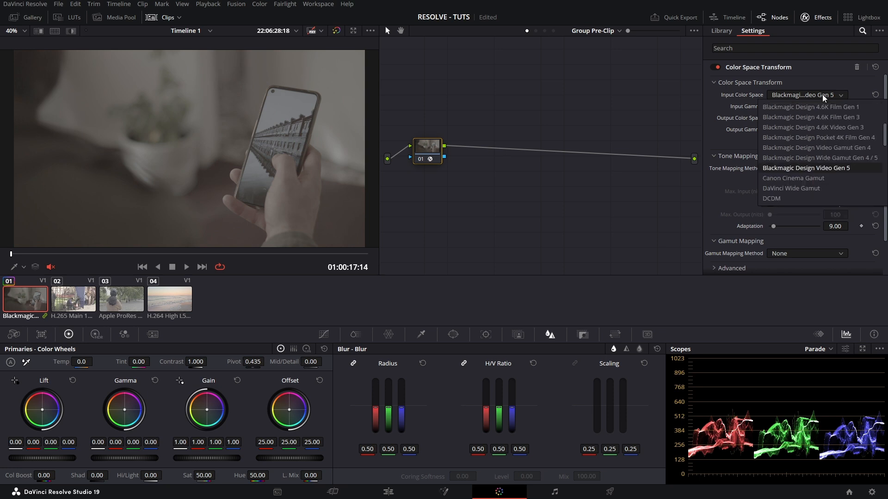
left_click(848, 159)
left_click(827, 107)
scroll(846, 188, "down", 5)
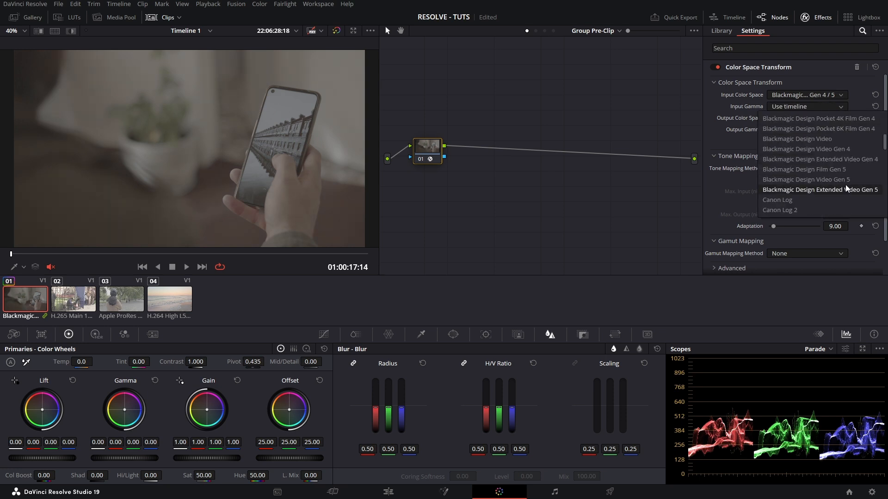
left_click(852, 170)
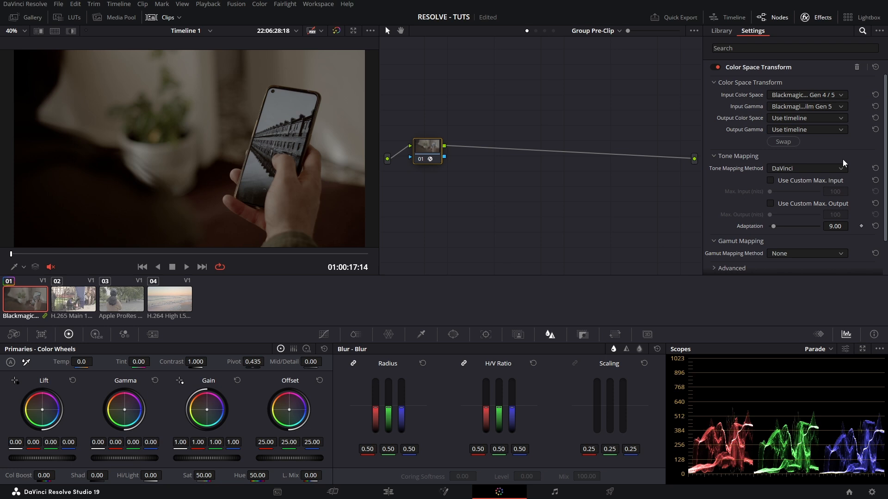
Set the transform's output color space to DaVinci Wide Gamut and its output gamma to DaVinci Intermediate
left_click(814, 121)
scroll(809, 185, "down", 5)
left_click(809, 221)
left_click(810, 131)
scroll(809, 194, "down", 5)
left_click(802, 224)
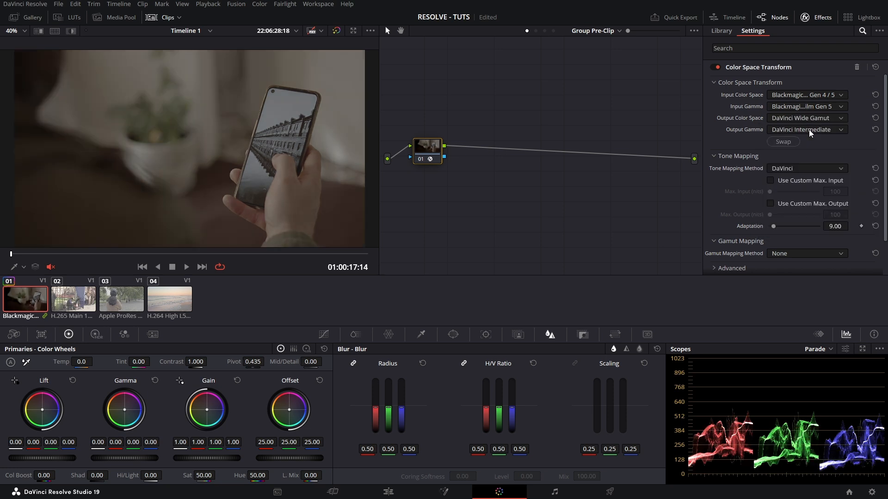
Set the transform's tone mapping method to None and compare the image with node 01 disabled and enabled
left_click(803, 172)
left_click(805, 185)
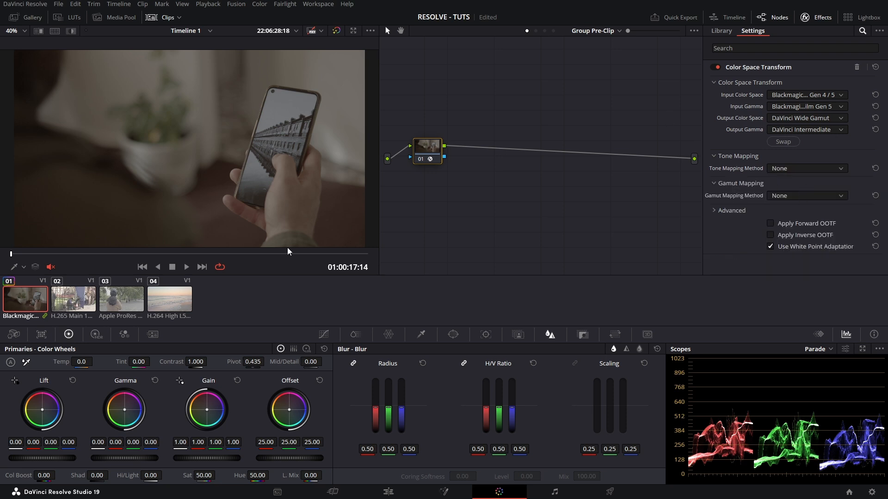
key("ctrl+d")
key("ctrl+d")
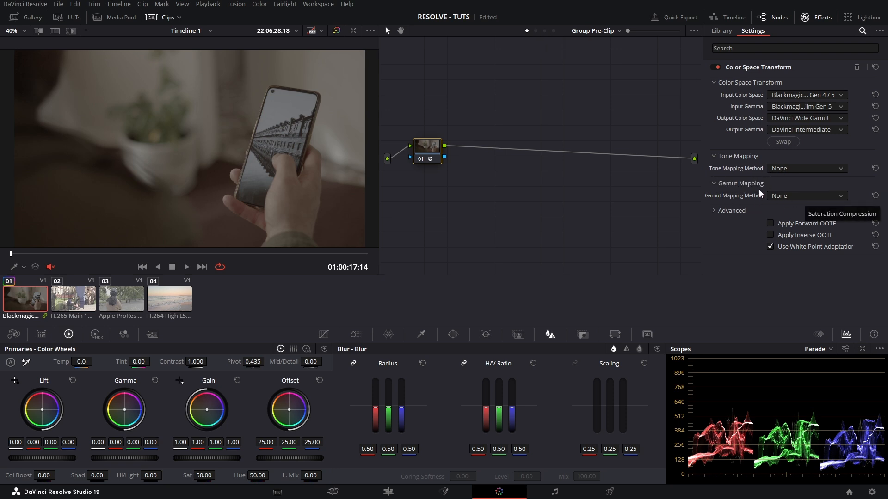
Label node 01 in the Group Pre-Clip graph IN->DWG and reposition it slightly
type("IN")
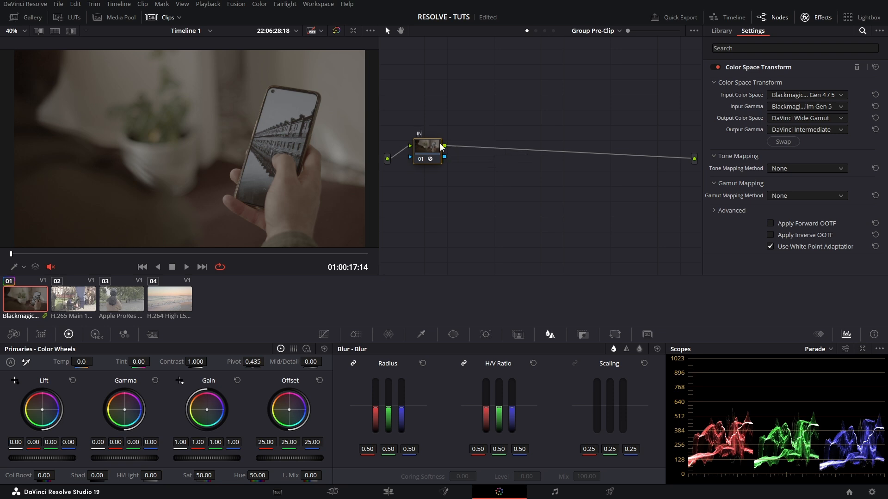
type("-")
type("Z")
key("BackSpace")
type(">DWG")
key("Return")
left_click_drag(431, 149, 446, 155)
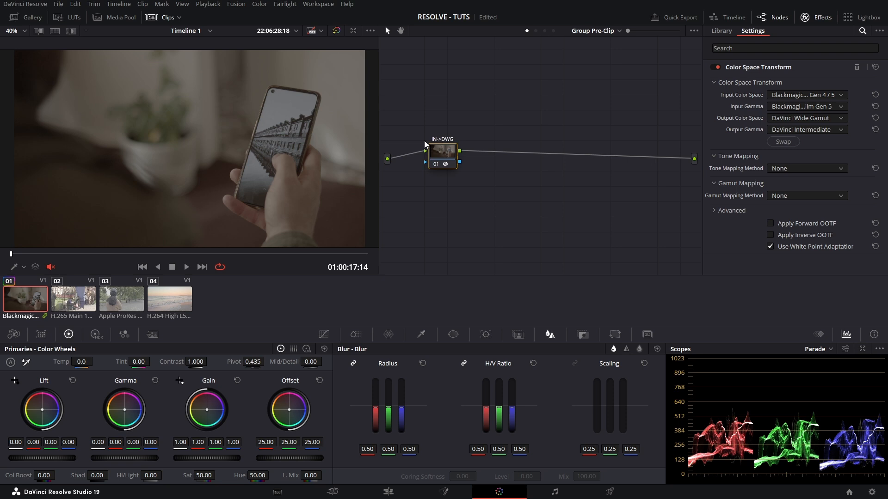
Paste the IN->DWG transform onto the Group Post-Clip node and swap its input and output color settings
left_click(544, 31)
left_click_drag(485, 121, 589, 136)
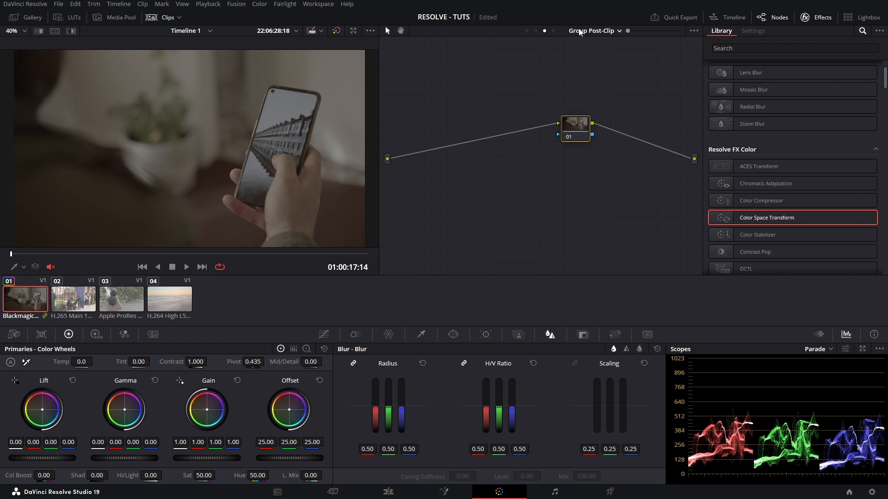
left_click_drag(578, 135, 538, 186)
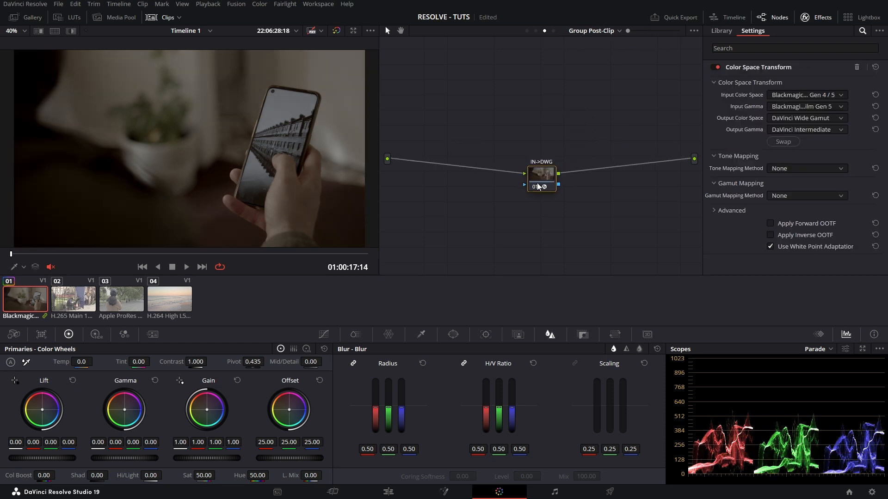
left_click(788, 144)
Compare the image with all grades bypassed and enabled, leaving the grades enabled
key("shift+d")
key("shift+d")
key("shift+d")
key("shift+d")
key("shift+d")
key("shift+d")
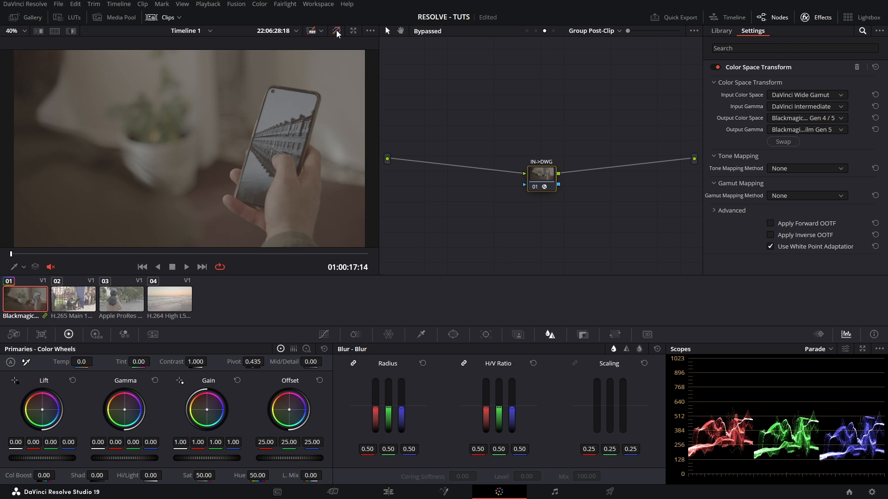
left_click(336, 30)
Set the Group Post-Clip transform's output color space to Rec.709 and its output gamma to Gamma 2.4
left_click(807, 120)
key("r")
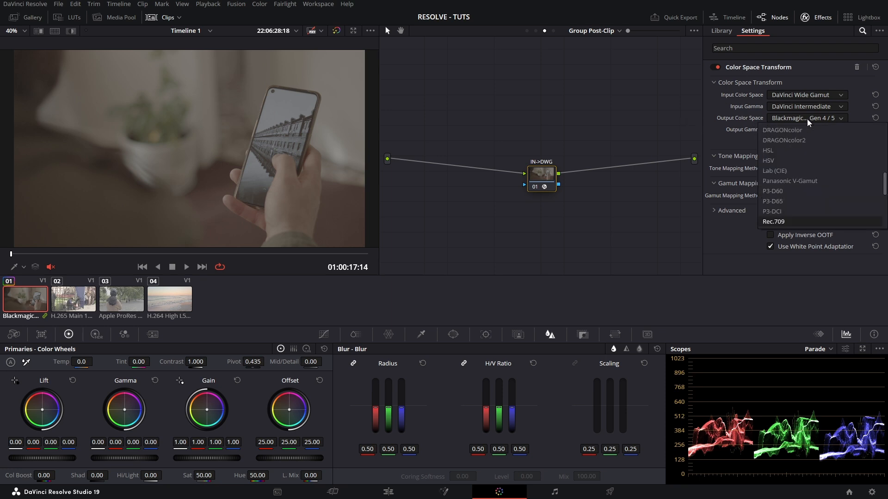
key("Return")
left_click(807, 130)
key("g")
key("Down")
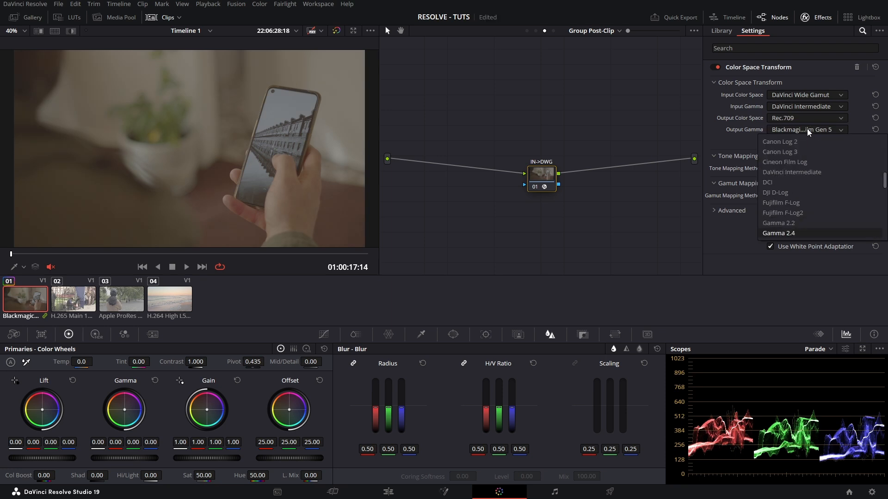
key("Return")
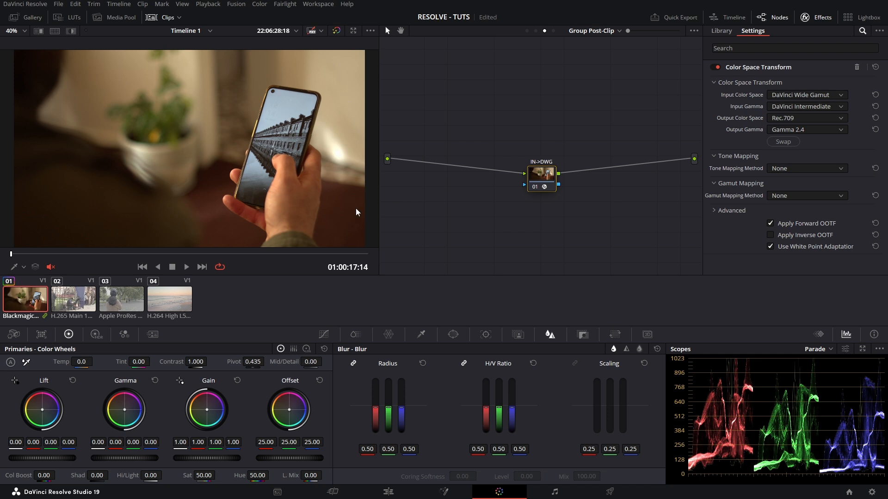
Set tone mapping to Luminance Mapping, with a custom maximum input of 10000 nits and the custom maximum output enabled
left_click_drag(546, 178, 645, 169)
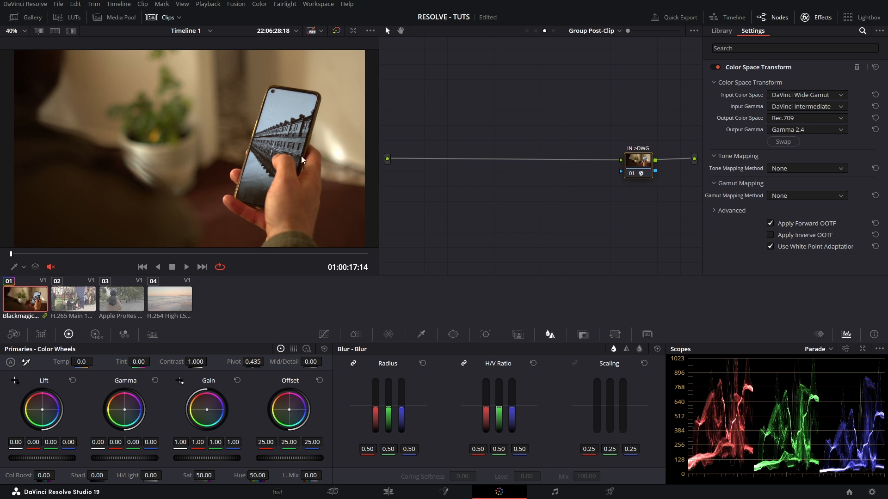
left_click(806, 170)
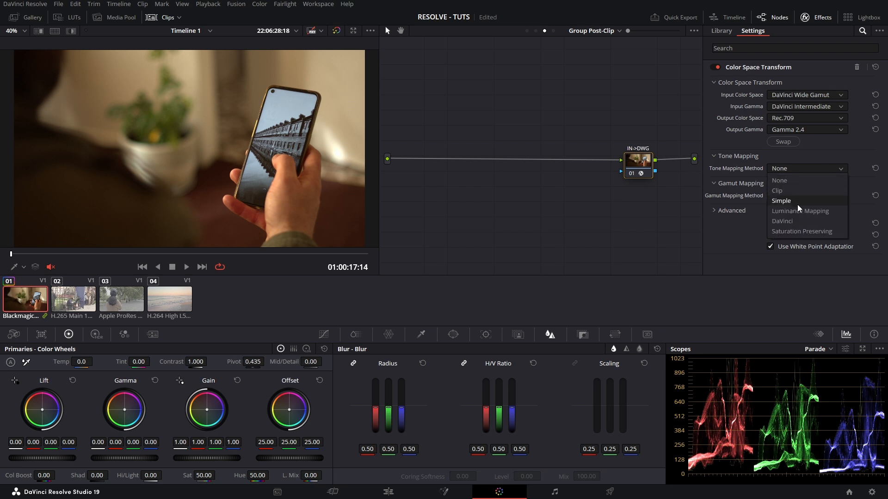
left_click(811, 211)
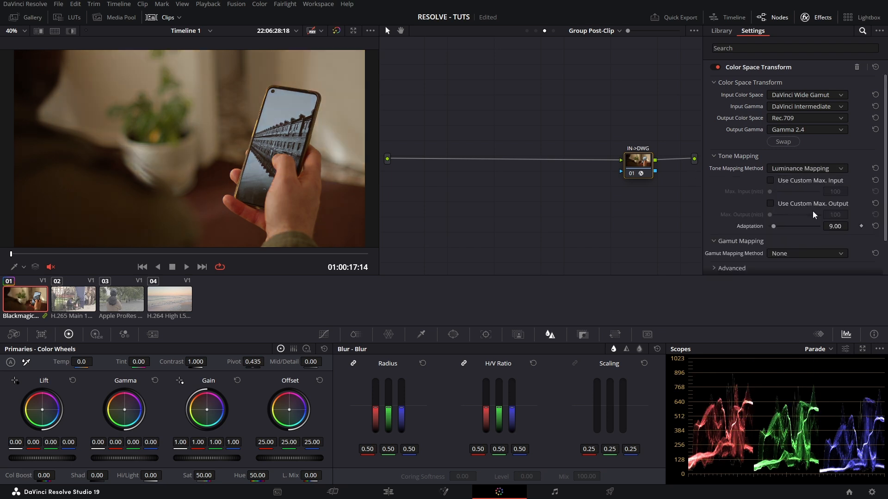
left_click(771, 181)
left_click_drag(771, 191, 804, 195)
left_click(769, 204)
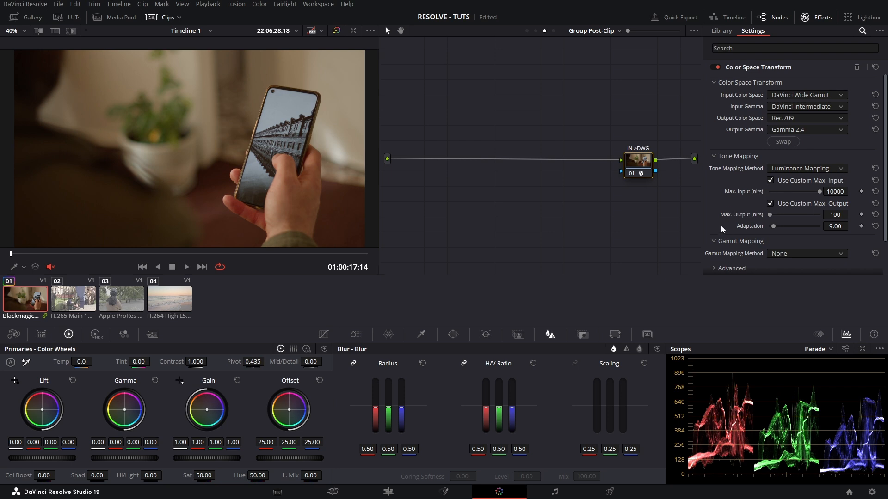
Switch the scope to Vectorscope and set the transform's gamut mapping method to Saturation Compression
scroll(742, 227, "down", 3)
left_click(827, 350)
left_click(839, 384)
left_click(795, 214)
left_click(808, 236)
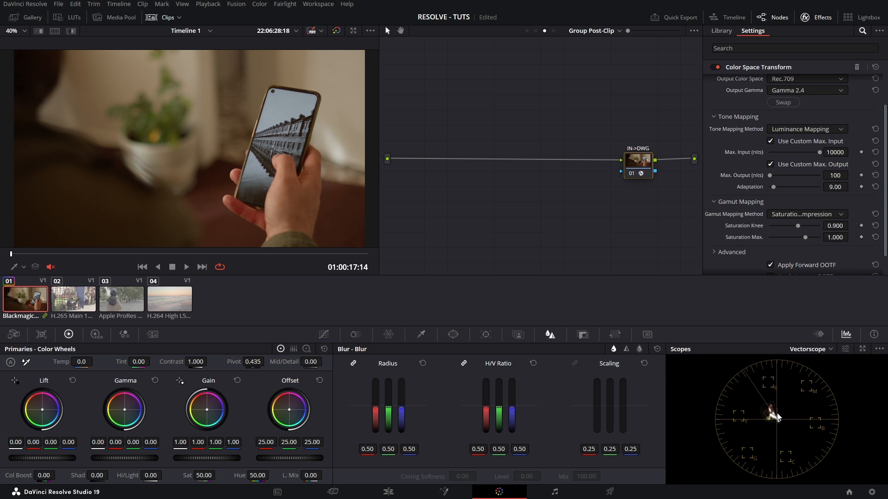
Try the gamut mapping method None for comparison on the vectorscope, and undo the change
left_click(797, 216)
left_click(786, 224)
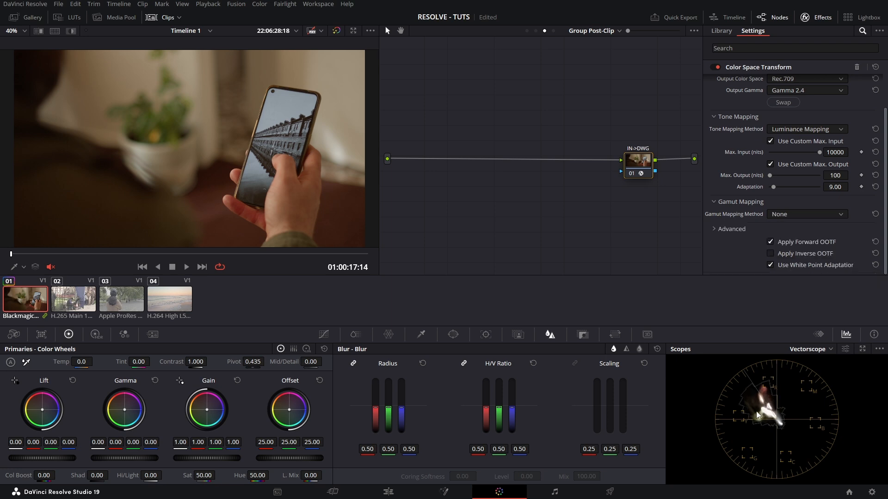
key("ctrl+z")
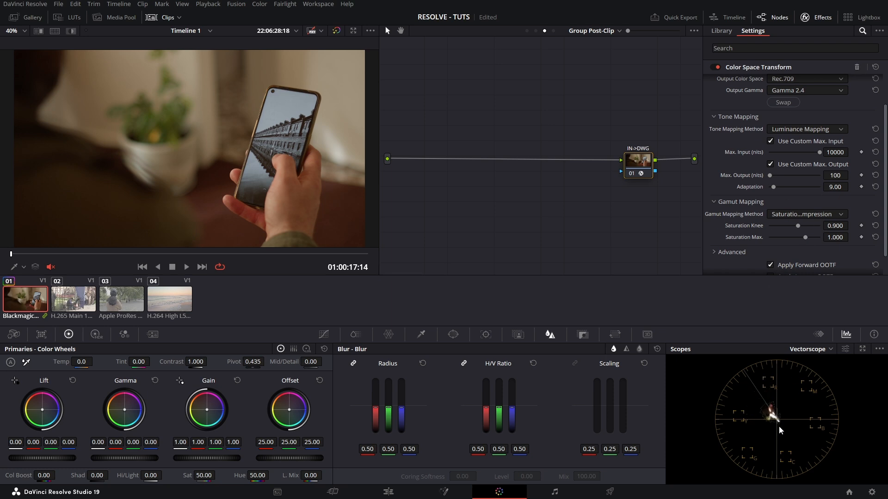
Hide the effects library, compare the image with grades bypassed and enabled, and place the node near the graph's output
left_click(817, 17)
left_click_drag(793, 164, 769, 161)
key("shift+d")
key("shift+d")
key("shift+d")
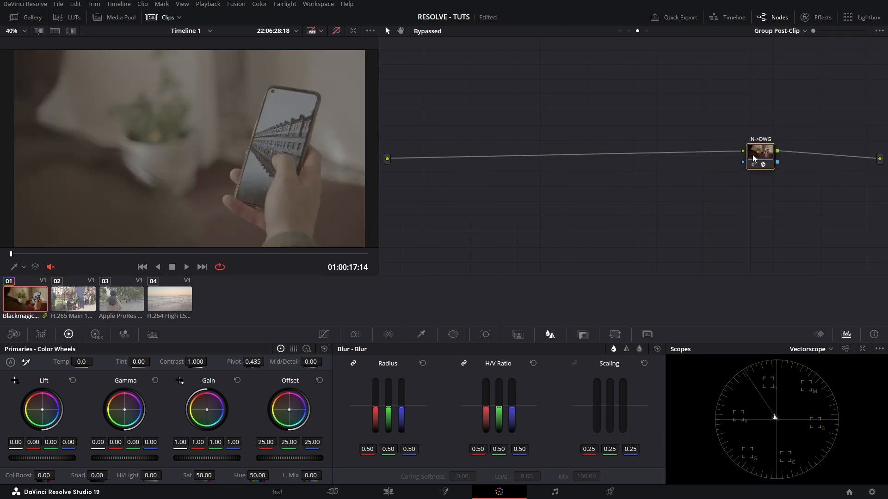
key("shift+d")
key("shift+d")
key("shift+d")
key("shift+d")
key("shift+d")
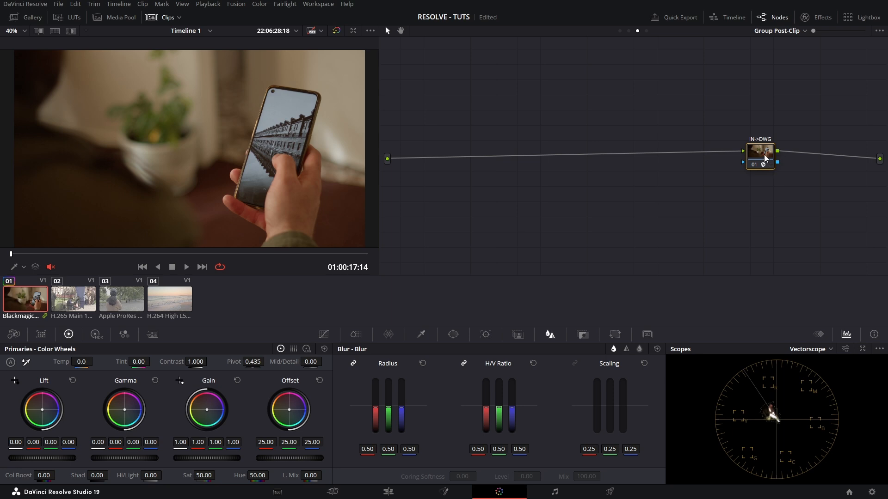
left_click_drag(763, 156, 820, 162)
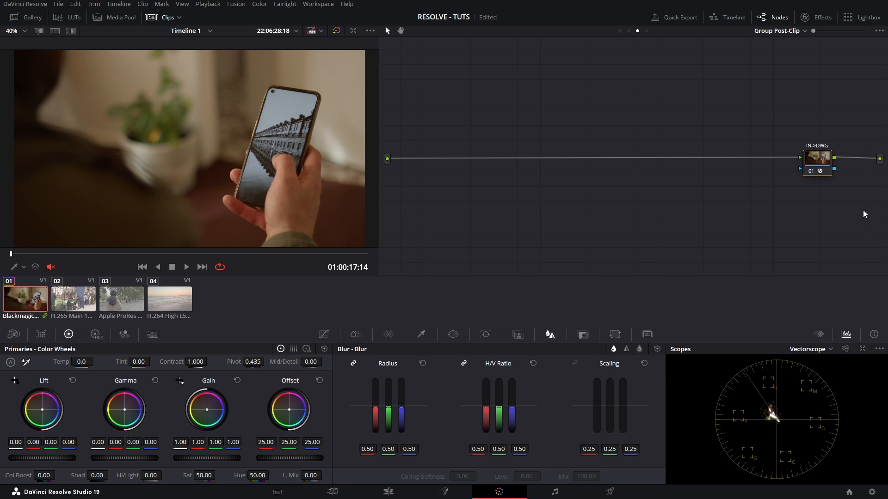
Add clip 02 to a new group named FUJI
left_click(83, 302)
right_click(83, 301)
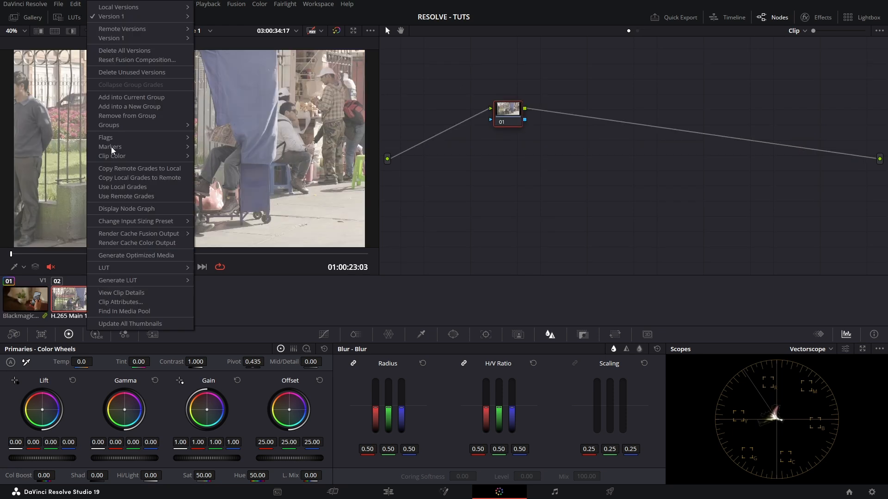
left_click(164, 106)
type("Fuji")
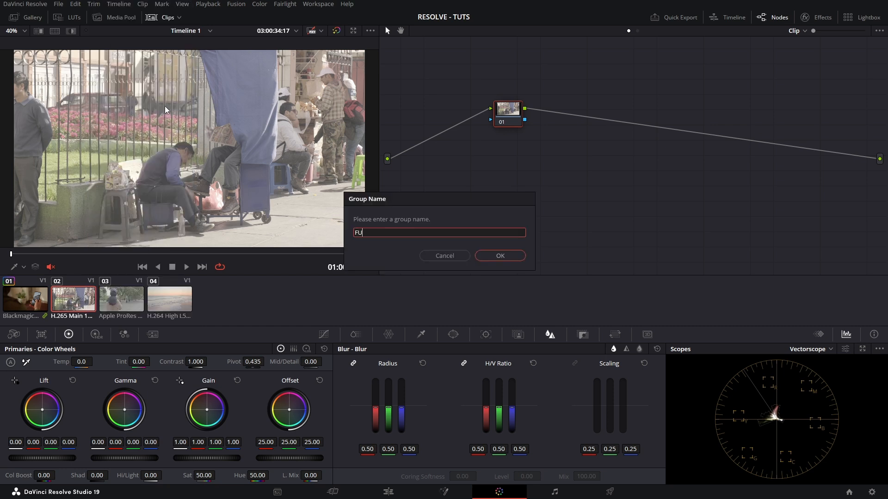
key("Return")
Add clip 03 to a new group named APPLE
left_click(114, 301)
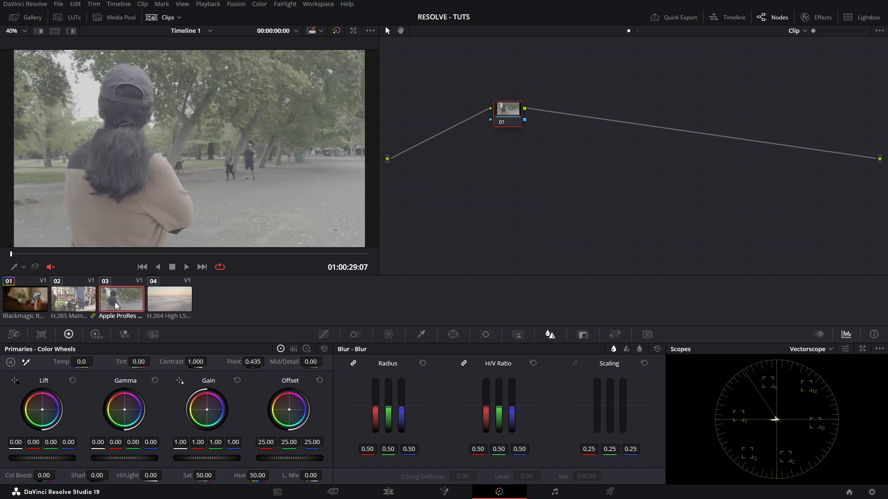
right_click(115, 301)
left_click(178, 109)
type("APLLE")
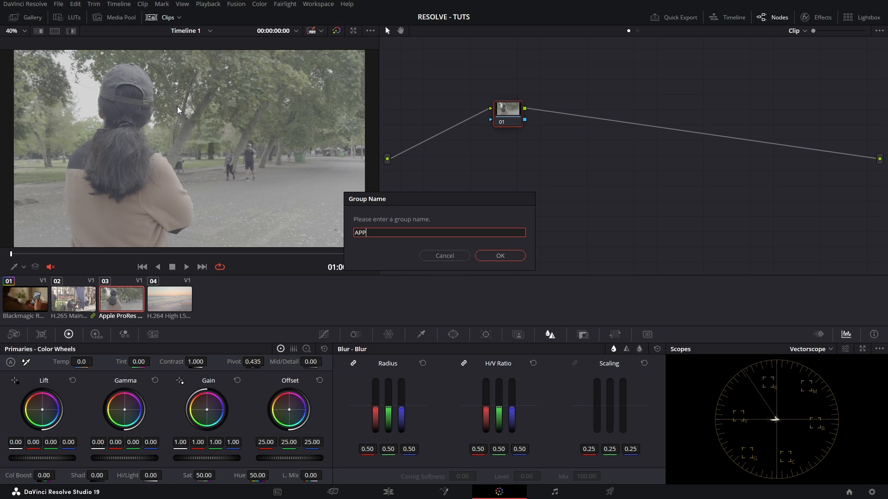
key("Return")
Add clip 04 to a new group named 709
left_click(162, 300)
right_click(162, 300)
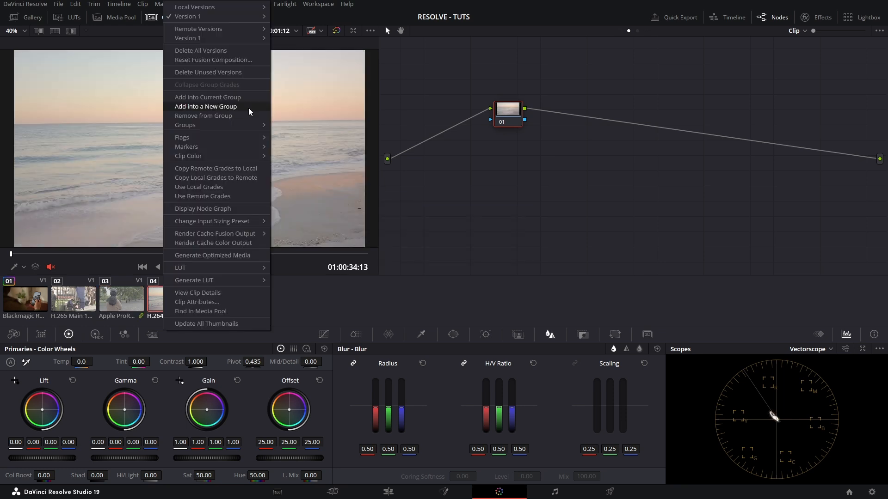
left_click(249, 107)
type("709")
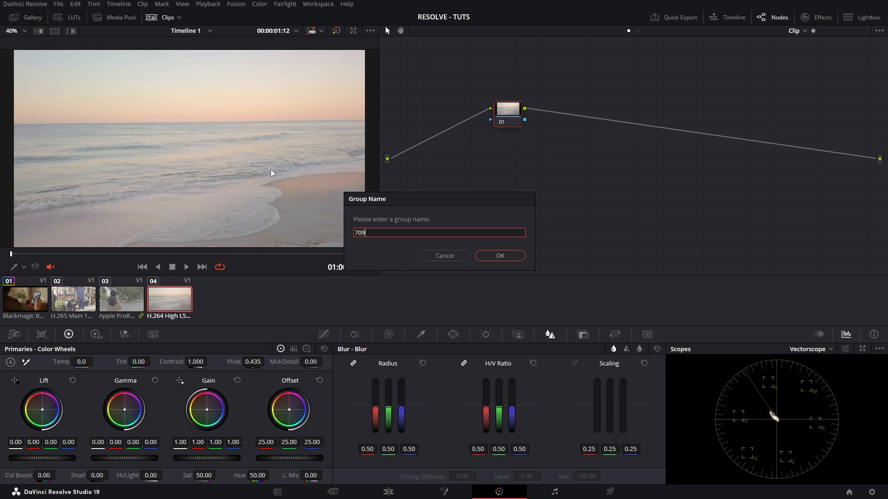
left_click(499, 256)
Look through the four clips one by one and return to clip 01
left_click(66, 303)
left_click(121, 303)
left_click(169, 303)
left_click(28, 301)
left_click(73, 302)
left_click(122, 303)
left_click(28, 301)
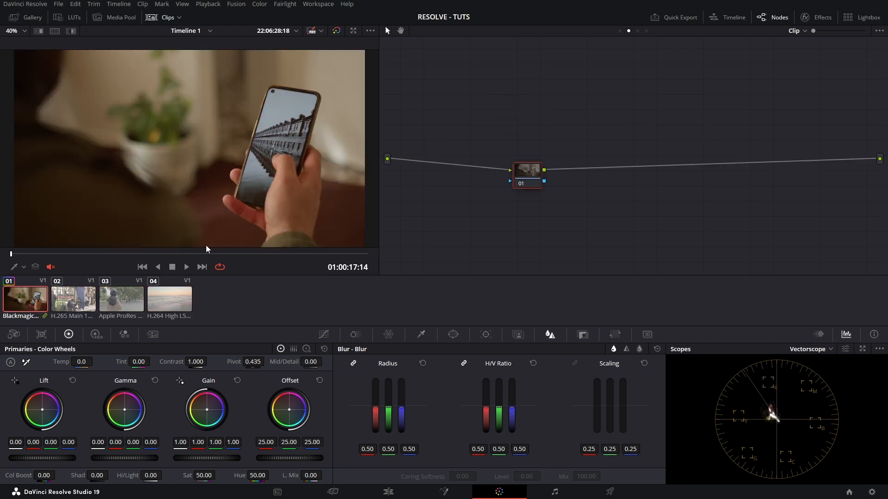
Copy clip 01's Group Post-Clip node, still labeled IN->DWG, to the Group Post-Clip graphs of clips 04, 03 and 02
left_click(637, 31)
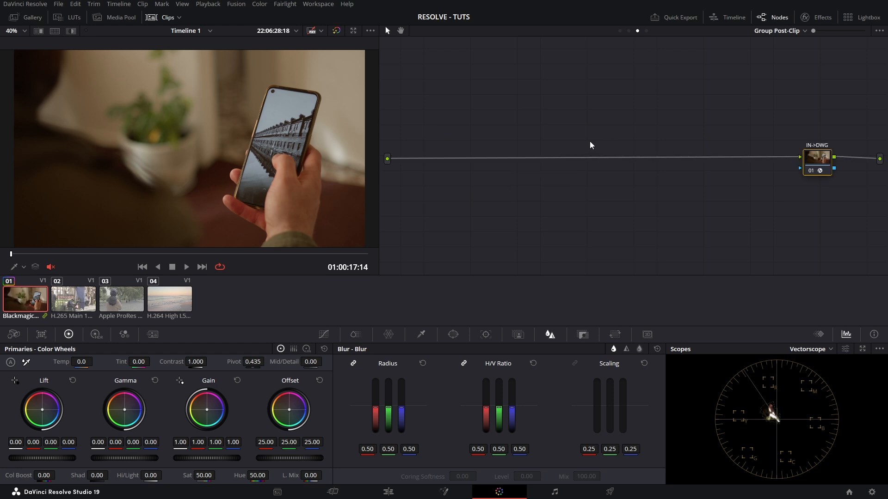
left_click(170, 300)
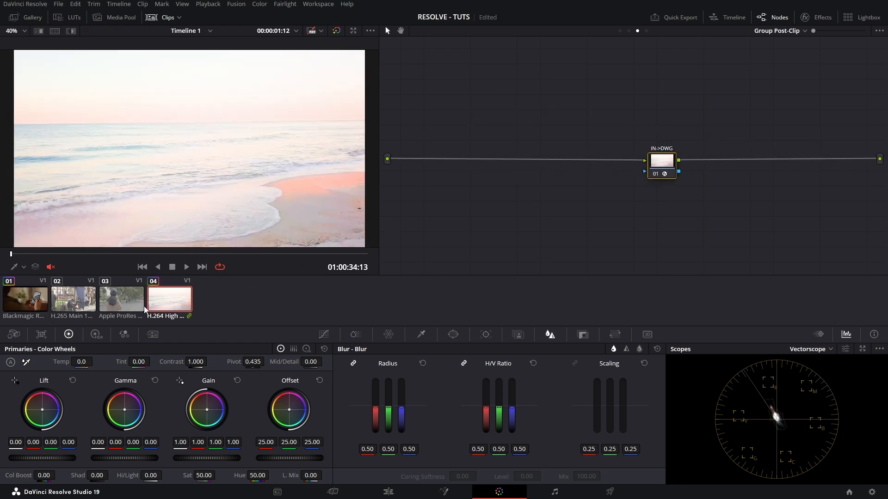
left_click(132, 306)
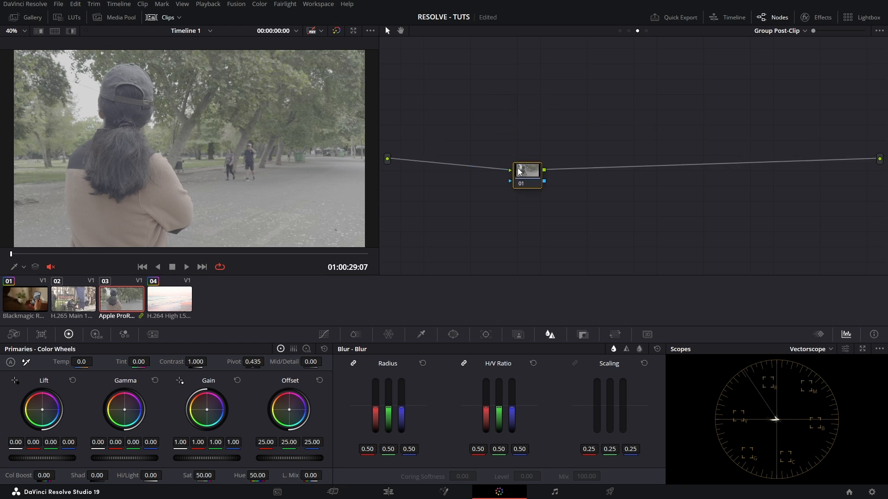
left_click_drag(528, 169, 733, 152)
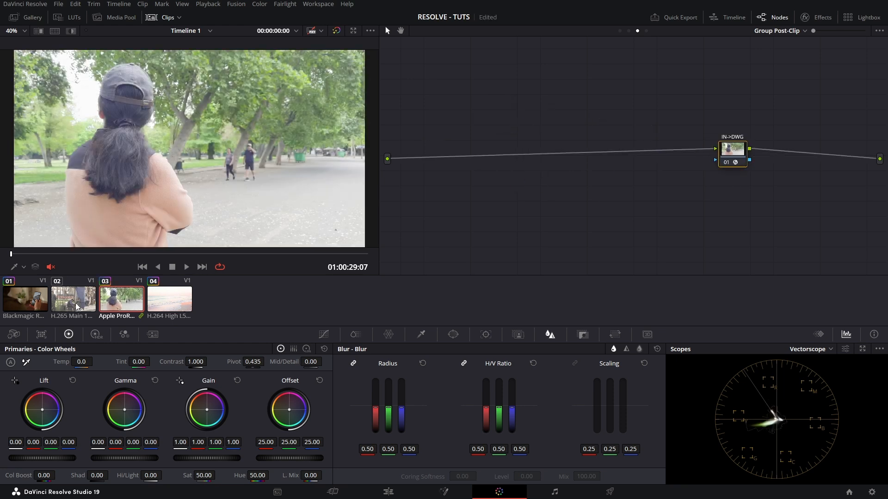
left_click(77, 305)
left_click_drag(518, 122, 817, 169)
key("ctrl+v")
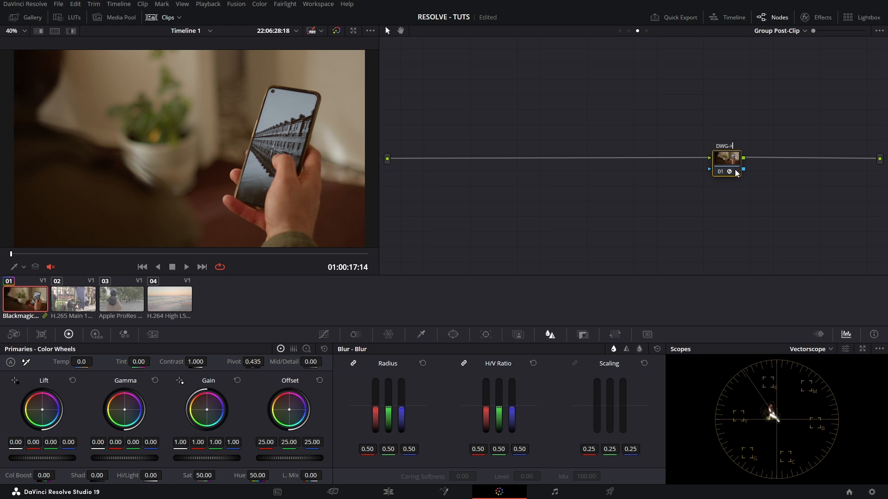
Rename clip 01's Group Post-Clip node as DWG->709 and place it near the output
left_click_drag(732, 157, 802, 161)
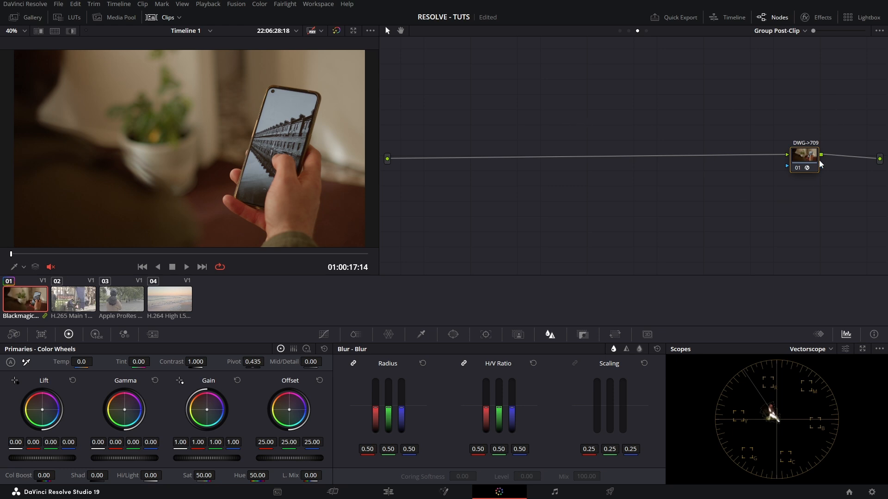
left_click_drag(816, 163, 769, 151)
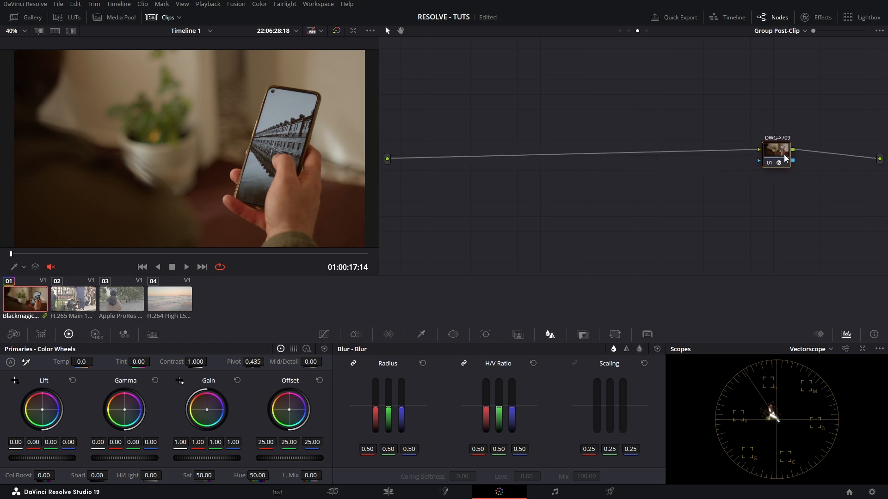
Paste the DWG->709 transform onto the Group Post-Clip nodes of clips 02, 03 and 04, placing each node near the output
left_click(88, 311)
left_click_drag(506, 114, 710, 176)
key("ctrl+v")
key("Down")
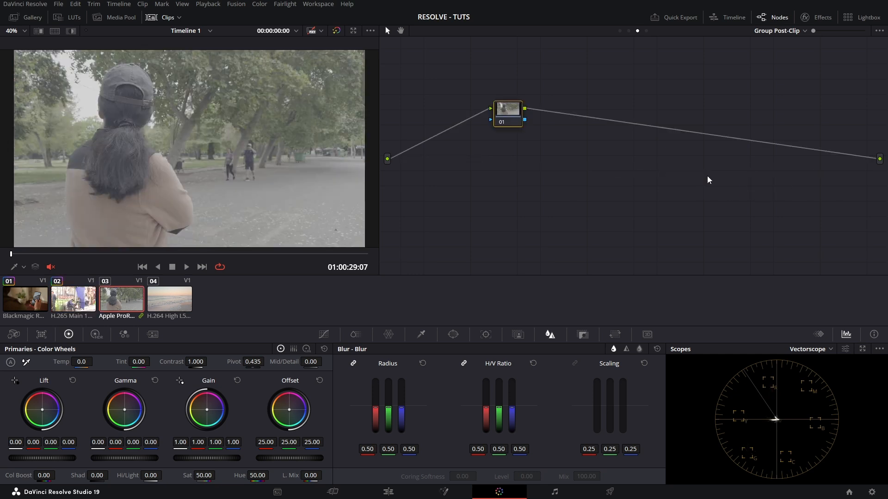
key("ctrl+v")
left_click_drag(504, 112, 700, 151)
key("Down")
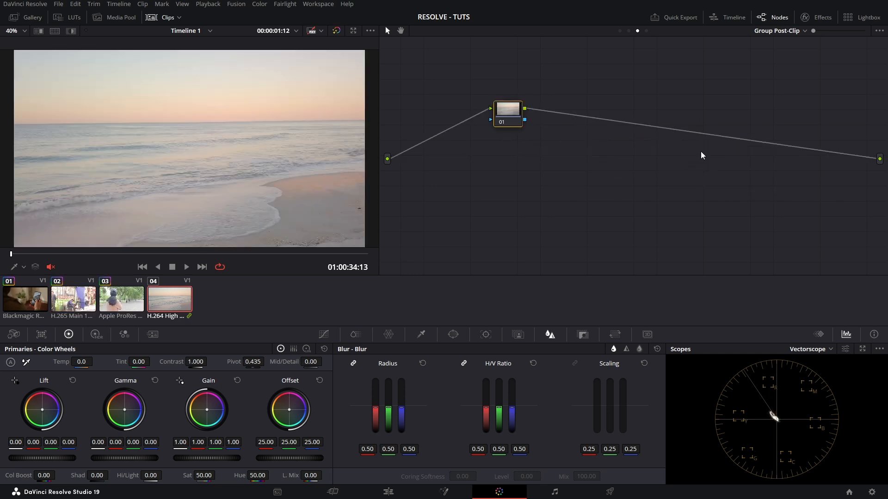
left_click_drag(502, 109, 767, 153)
key("ctrl+v")
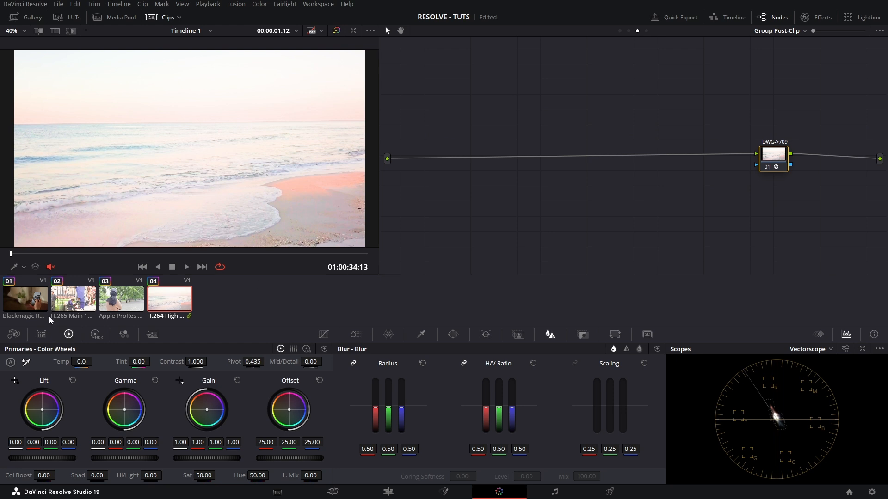
Copy clip 01's Group Pre-Clip IN->DWG node onto clip 02's Group Pre-Clip node and place it near the input
left_click(52, 306)
left_click(620, 31)
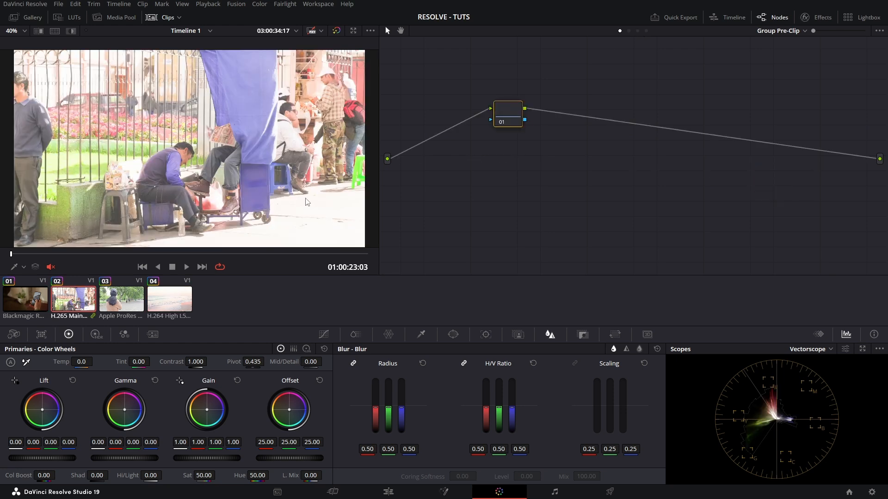
key("Up")
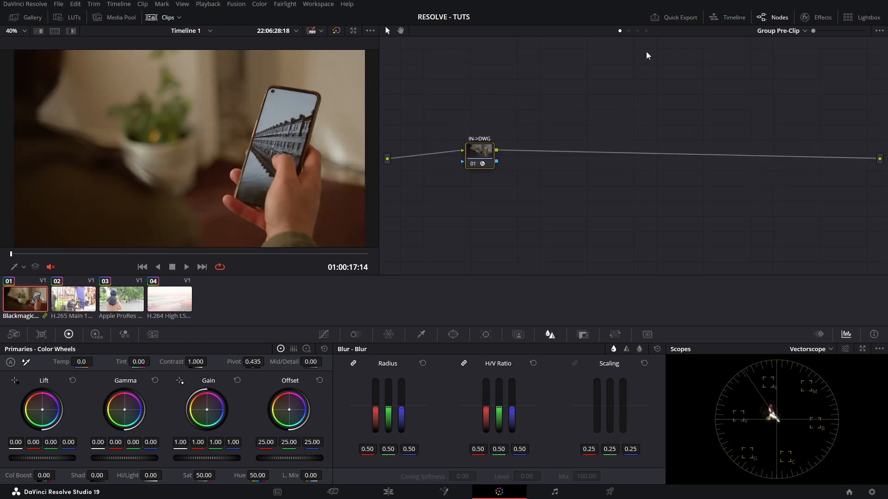
left_click(482, 156)
left_click(73, 298)
left_click_drag(502, 116, 461, 159)
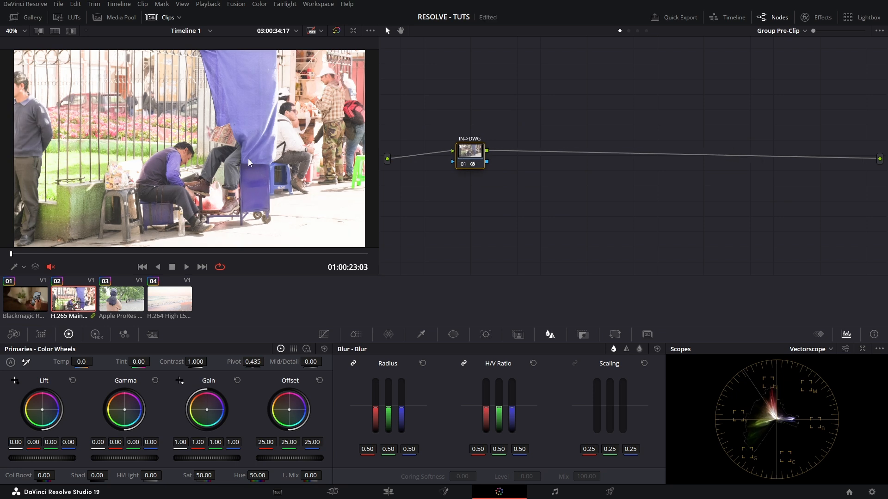
Set clip 02's IN->DWG transform to Rec.2020 input color space and Fujifilm F-Log input gamma
left_click(816, 19)
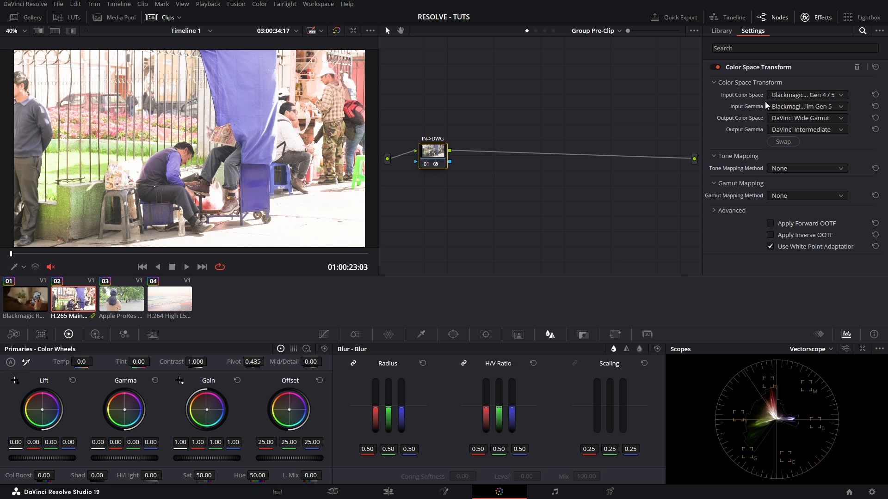
left_click(828, 96)
key("r")
key("r")
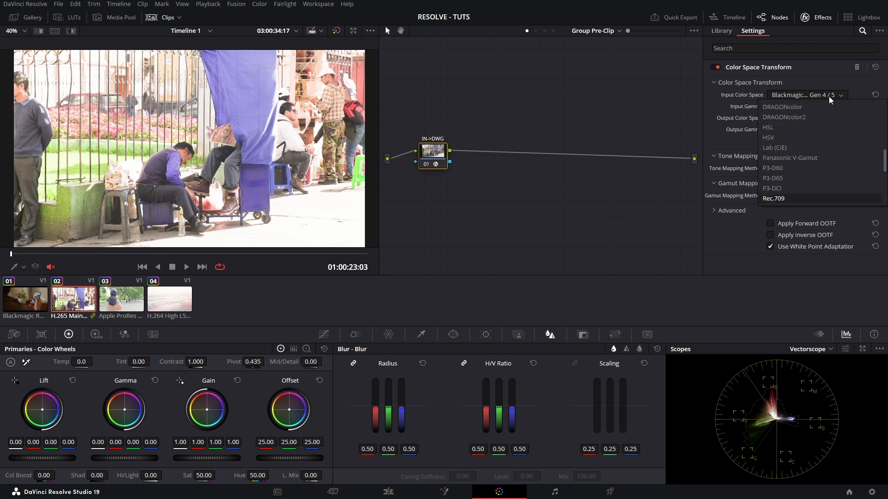
key("Return")
left_click(805, 106)
key("f")
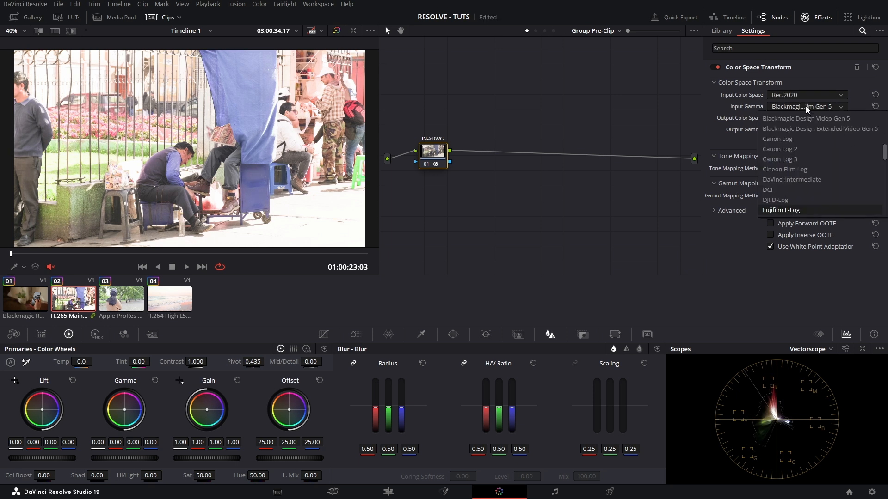
key("Return")
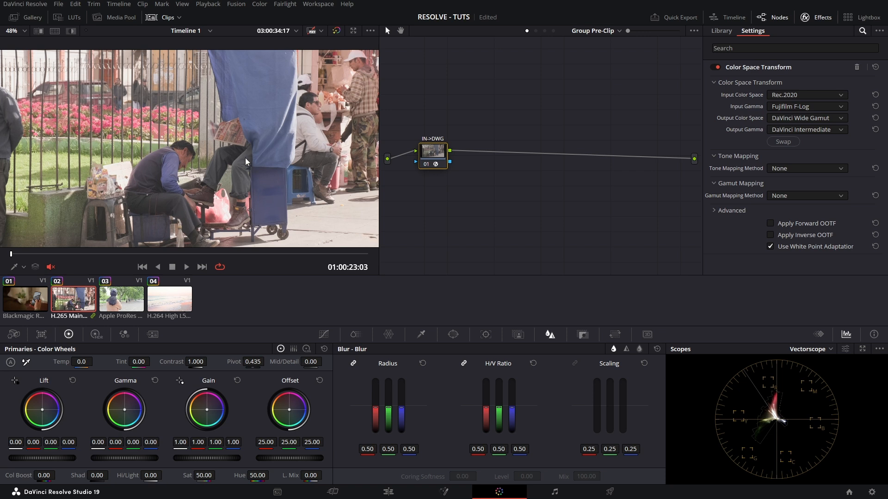
scroll(247, 163, "down", 1)
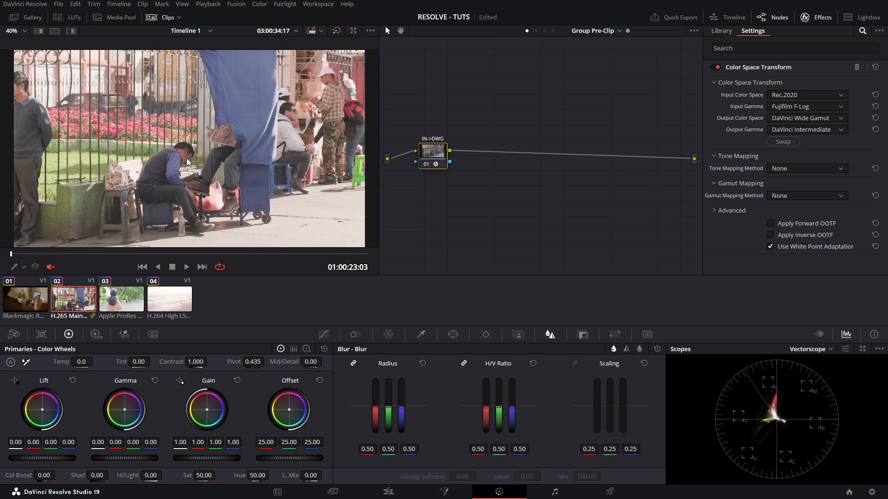
Paste IN->DWG onto clip 03's Group Pre-Clip node near the input, with Rec.2020 input color space and Apple Log input gamma
left_click(124, 307)
left_click_drag(428, 165, 429, 163)
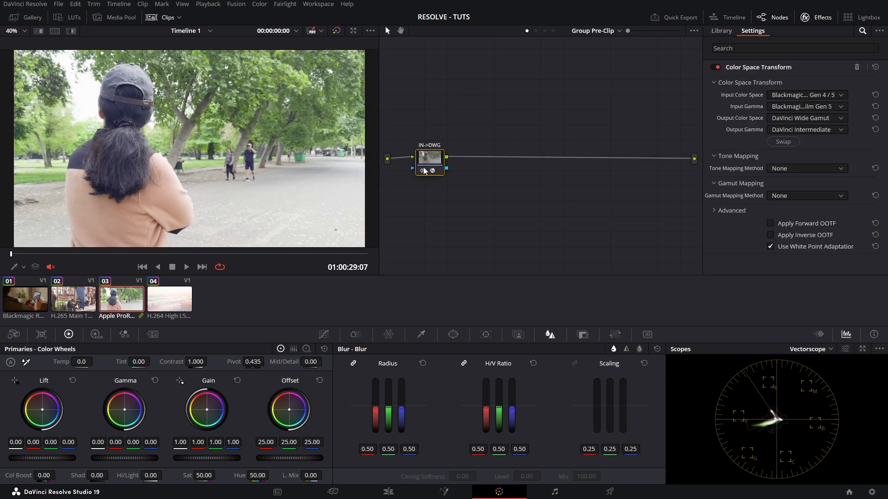
left_click(799, 98)
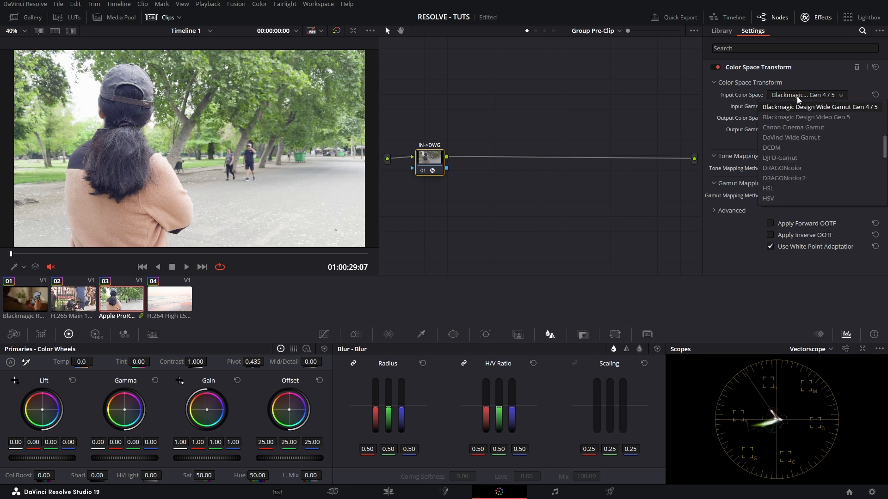
key("r")
key("r")
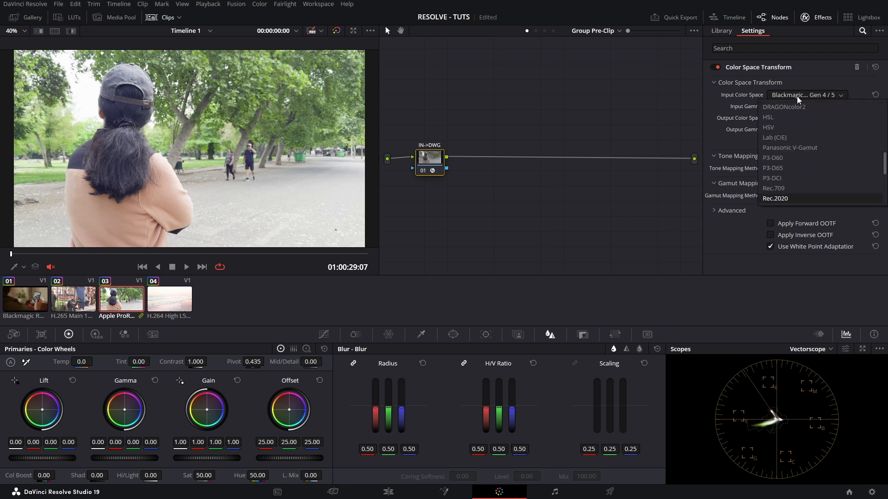
key("Return")
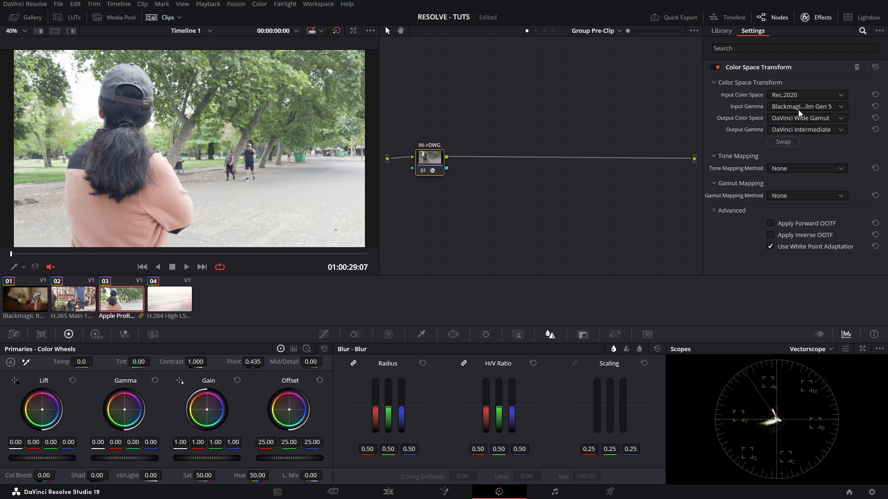
left_click(798, 109)
key("a")
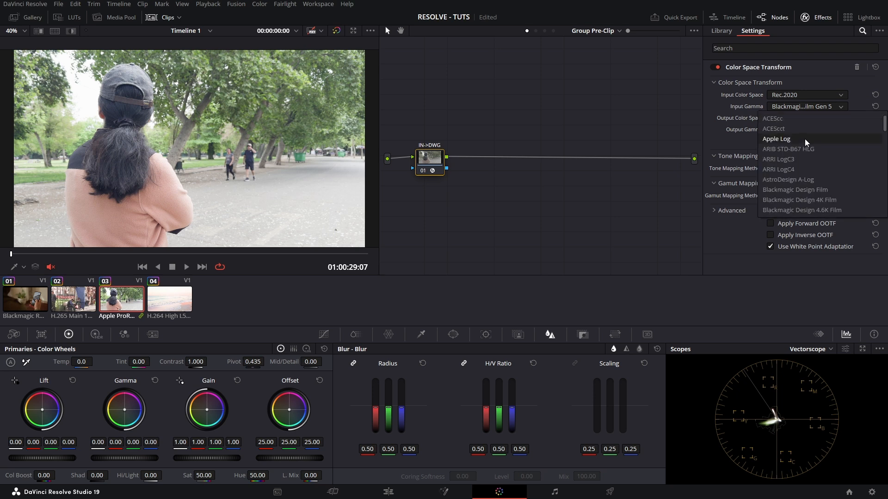
left_click(803, 140)
Paste IN->DWG onto clip 04's Group Pre-Clip node near the input, with Rec.709 input color space and Gamma 2.4 input gamma
left_click(178, 304)
left_click_drag(475, 119, 454, 158)
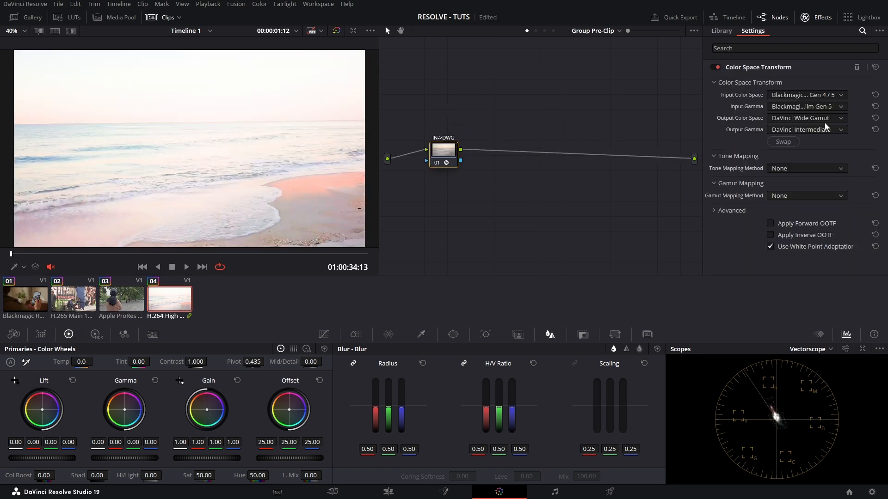
left_click(827, 96)
key("r")
key("Return")
left_click(816, 106)
key("g")
key("Down")
key("Down")
key("Up")
key("Up")
key("Down")
key("Return")
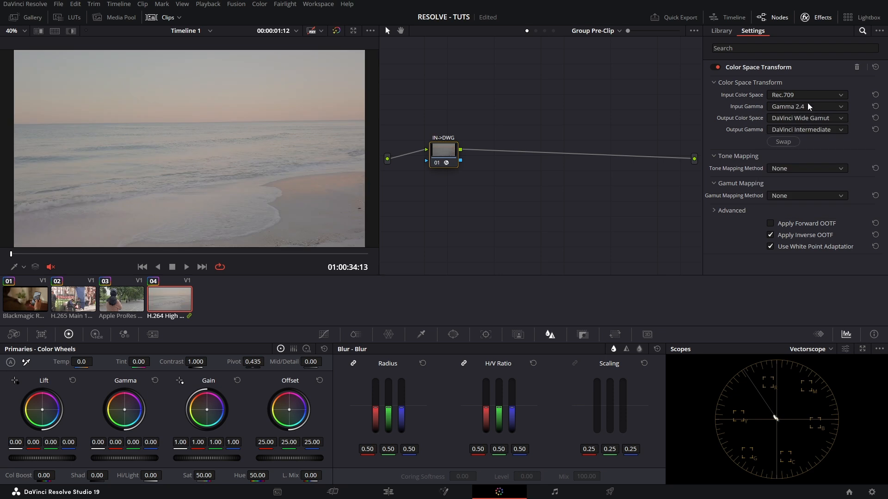
Compare the neighboring input gamma option with Gamma 2.4 on clip 04's IN->DWG transform several times, ending on Gamma 2.4
left_click(809, 107)
key("Up")
key("Return")
left_click(809, 107)
key("Down")
key("Return")
left_click(809, 107)
key("Up")
key("Return")
left_click(809, 106)
key("Down")
key("Return")
left_click(809, 107)
key("Up")
key("Down")
key("Return")
left_click(809, 107)
key("Up")
key("Return")
left_click(809, 107)
key("Down")
key("Return")
Compare clip 04 with all grades bypassed and enabled, leaving the grades enabled and the tone mapping method alone
key("shift+d")
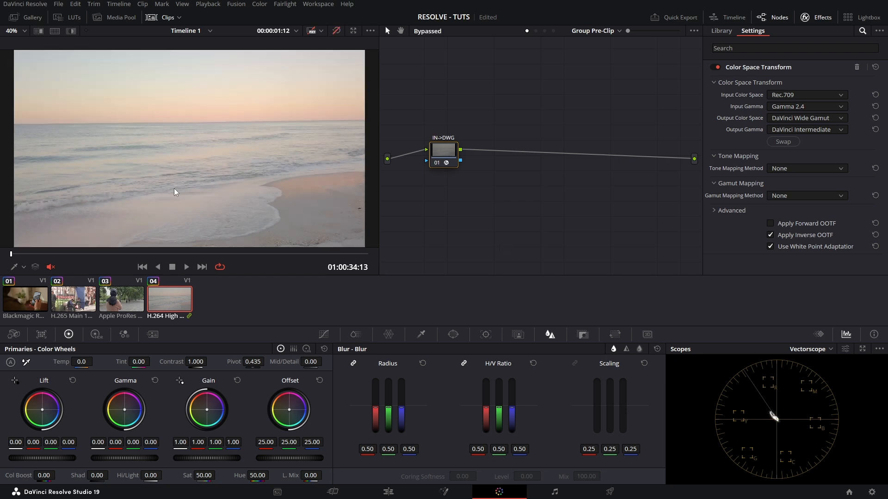
key("shift+d")
key("shift+d")
left_click(805, 169)
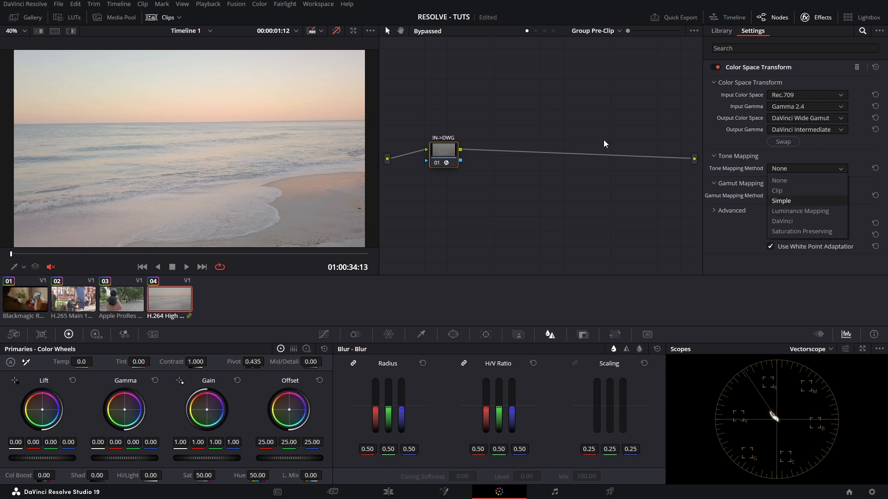
key("Escape")
key("shift+d")
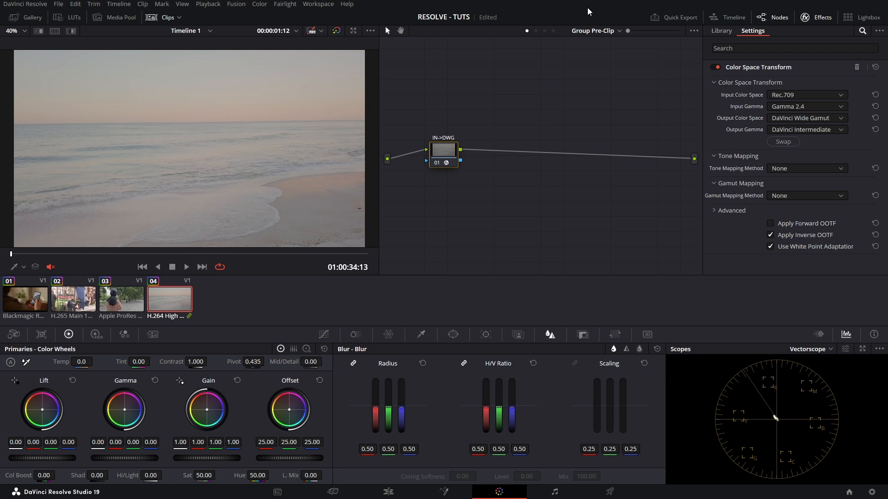
Set the tone mapping method to None on clip 04's Group Post-Clip DWG->709 transform and place the node near the output
left_click(544, 31)
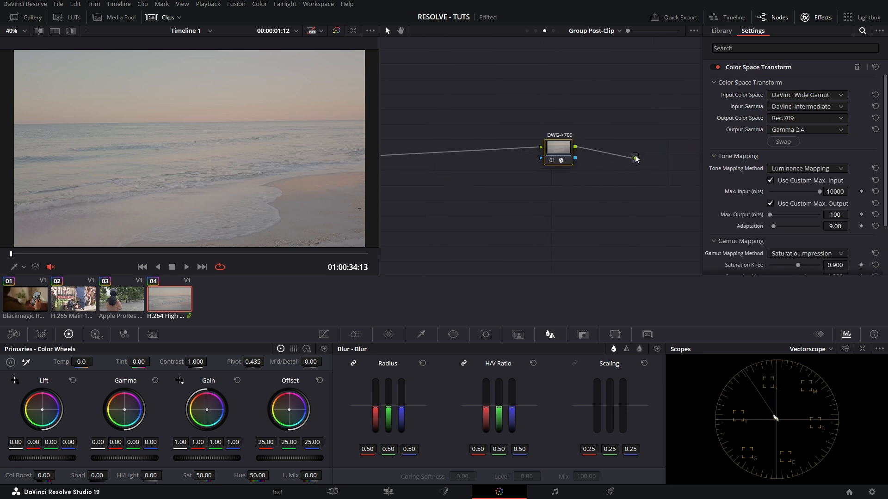
left_click(809, 169)
left_click(786, 180)
left_click(799, 197)
left_click(570, 208)
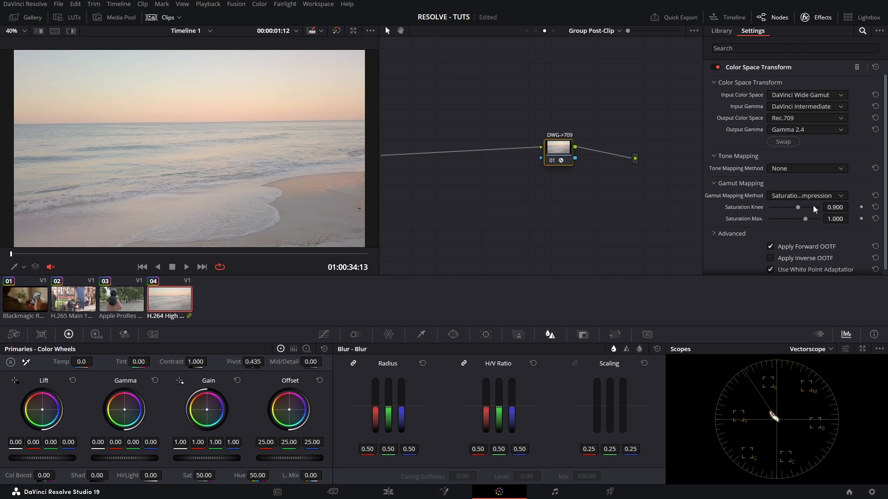
left_click(805, 17)
left_click_drag(673, 154, 803, 162)
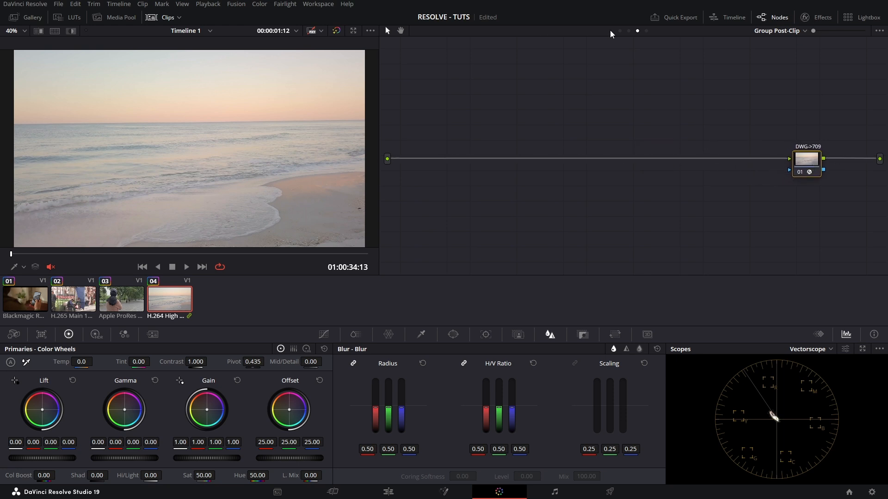
Step through all four clips repeatedly to review their converted images, ending on clip 04
left_click(113, 306)
left_click(82, 303)
left_click(26, 304)
left_click(74, 304)
left_click(121, 304)
left_click(162, 305)
left_click(136, 306)
left_click(44, 305)
left_click(65, 305)
left_click(123, 305)
left_click(174, 303)
left_click(133, 306)
left_click(20, 307)
left_click(72, 305)
left_click(136, 307)
left_click(178, 307)
Filter the clip list to the APPLE group and move the playhead onto its clip from the Edit page
right_click(172, 304)
mouse_move(233, 135)
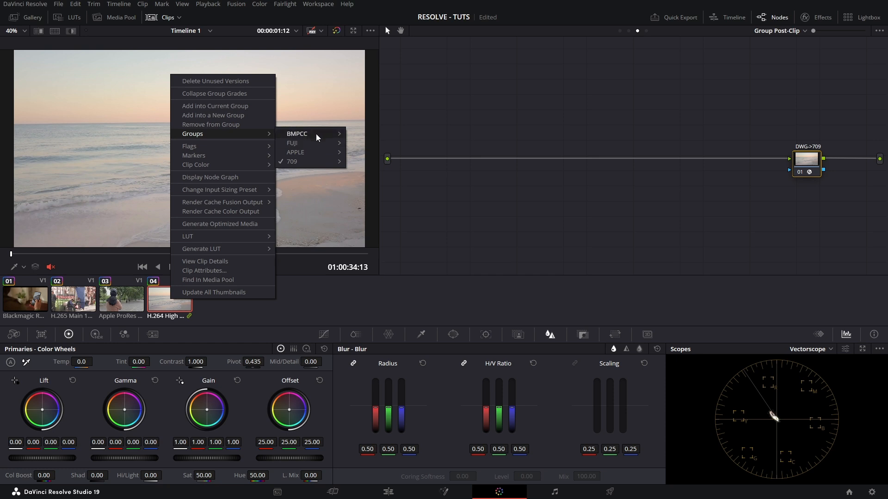
left_click(178, 19)
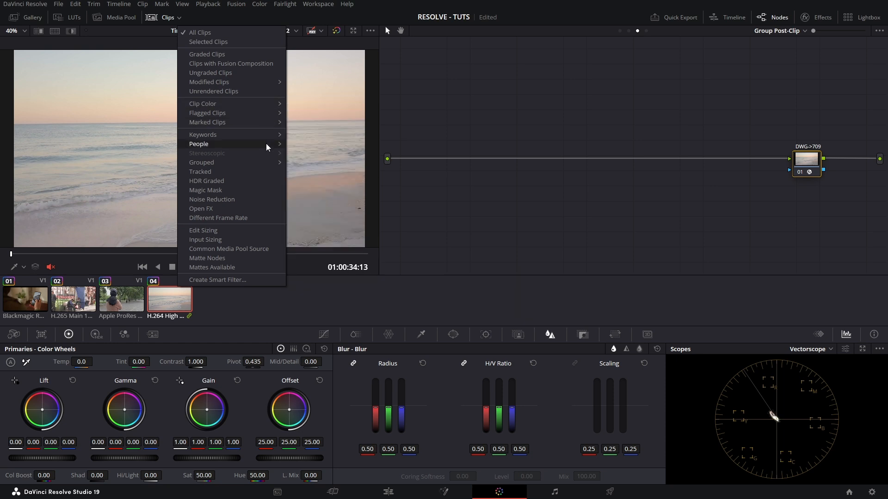
mouse_move(271, 163)
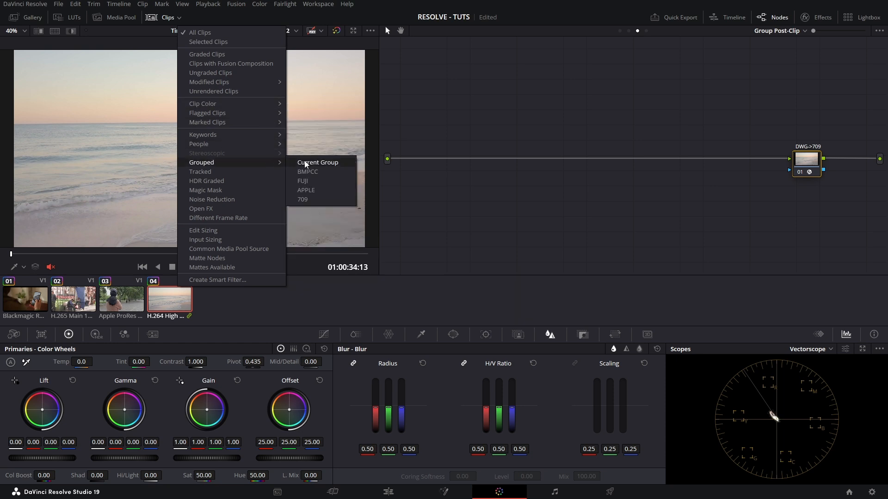
left_click(322, 190)
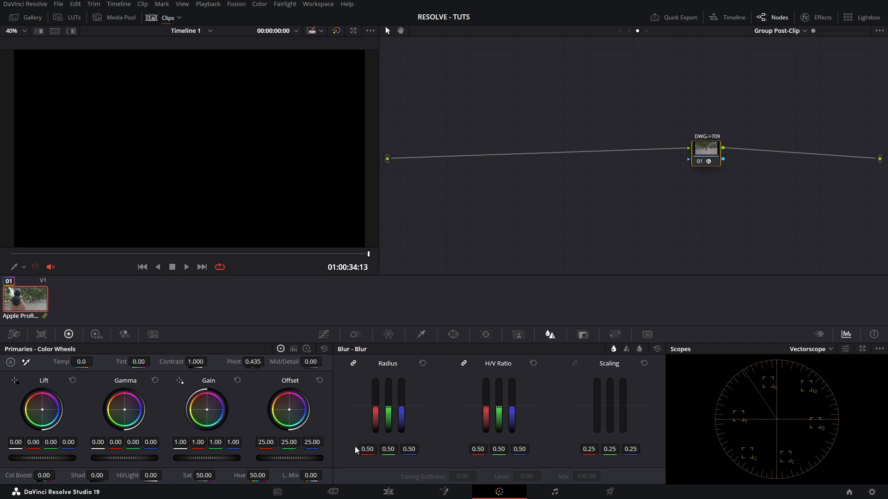
left_click(388, 492)
left_click(271, 278)
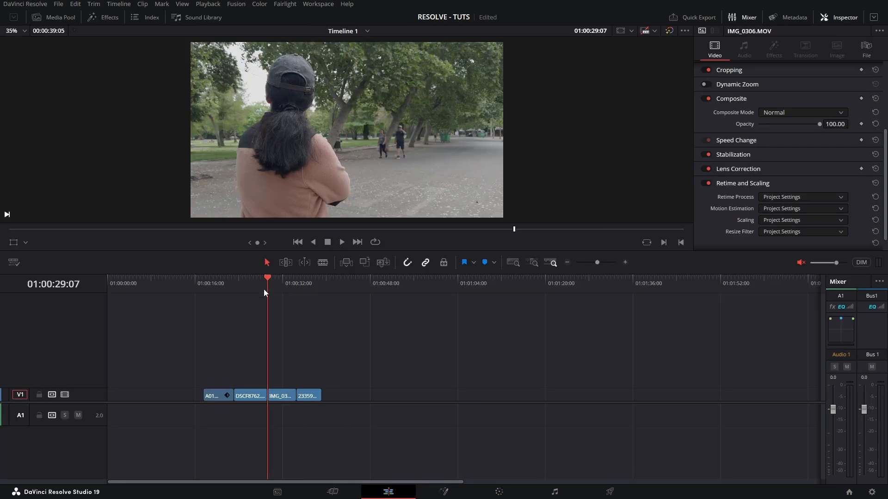
left_click(498, 492)
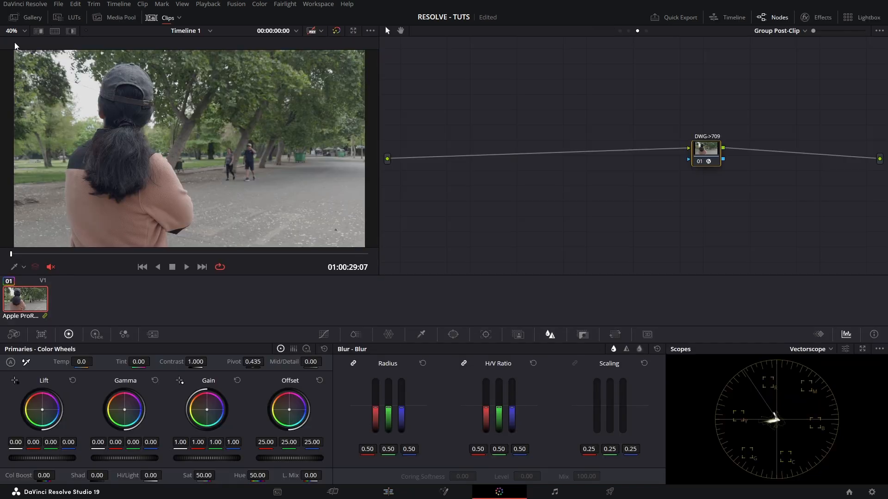
Filter the clip list to the FUJI group, view its clip-level node graph and restore the display of all clips
left_click(181, 21)
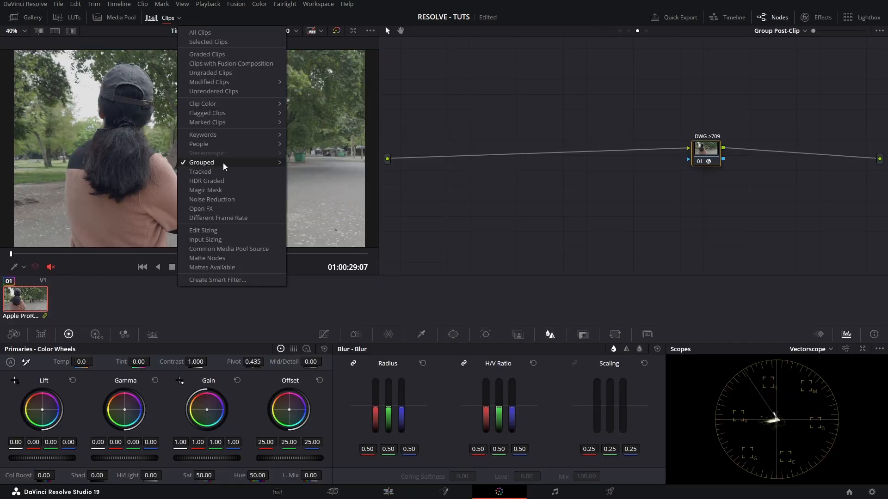
mouse_move(259, 165)
left_click(310, 197)
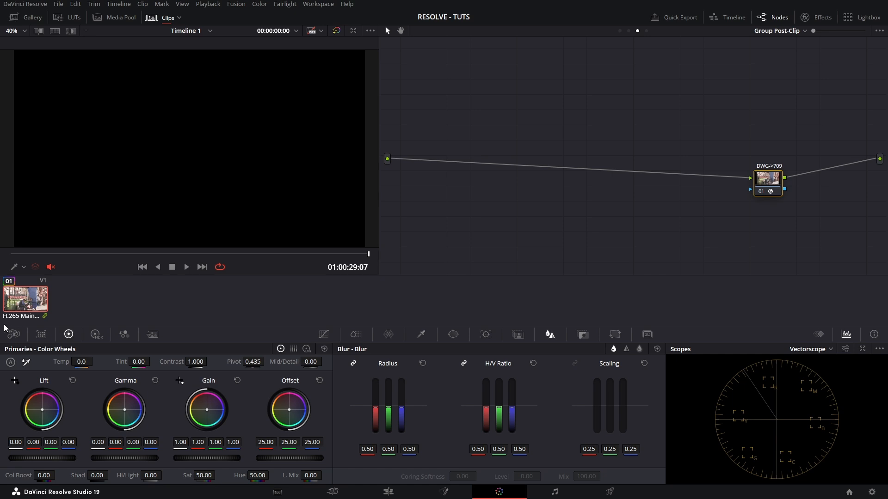
left_click(629, 30)
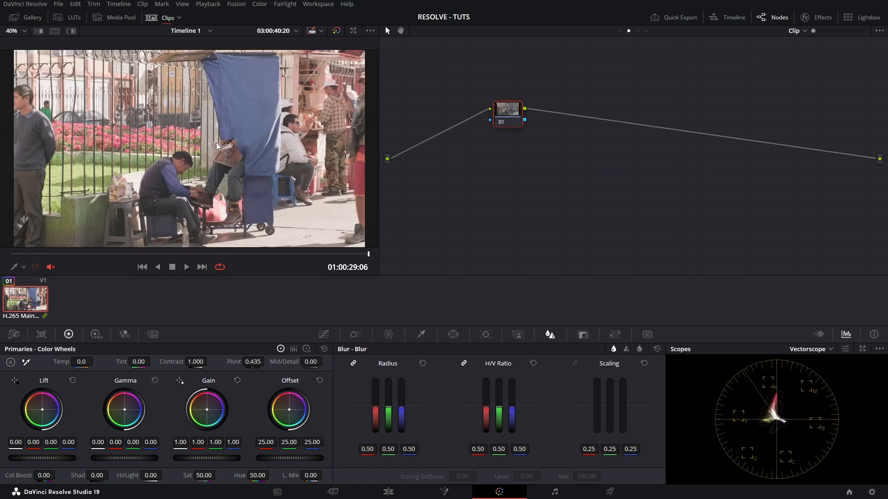
left_click(179, 17)
left_click(199, 33)
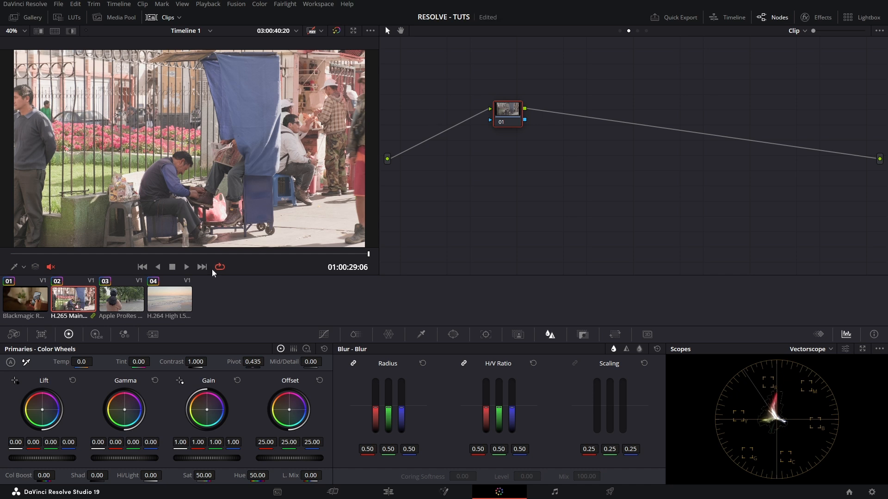
Move the clip-level nodes of clips 03 and 02 near the input and label clip 02's node NR
left_click(111, 312)
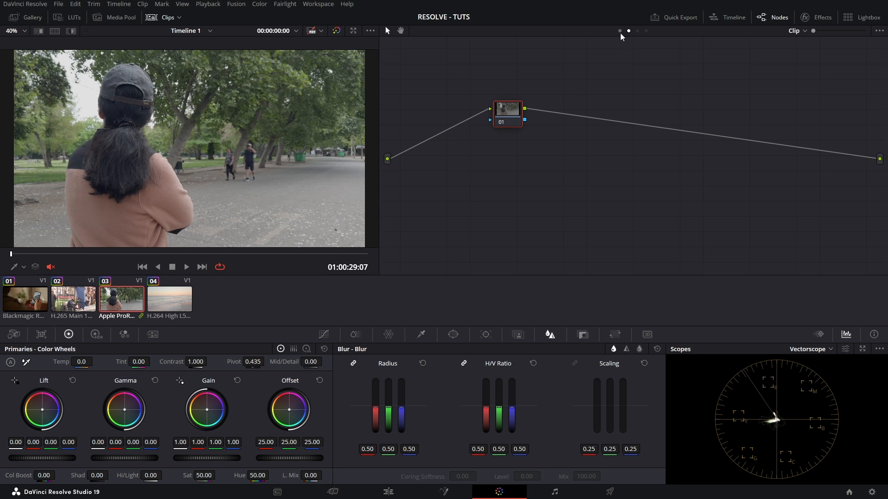
left_click_drag(509, 121, 438, 171)
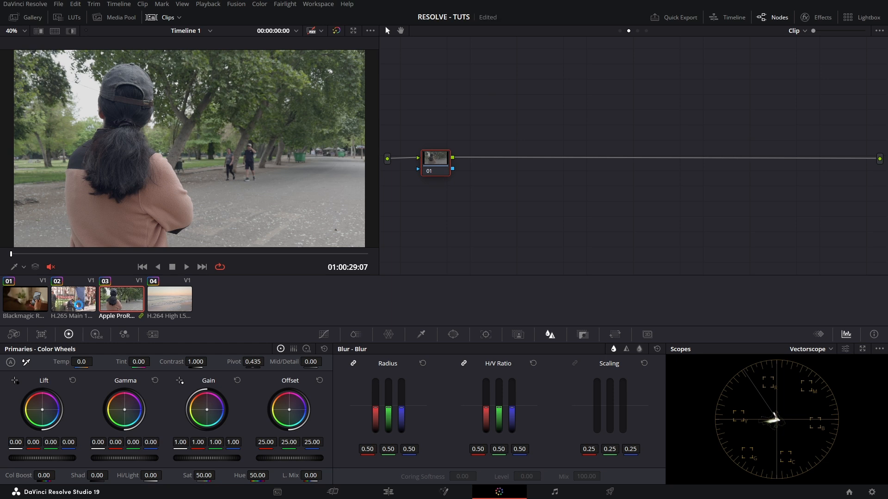
left_click(79, 306)
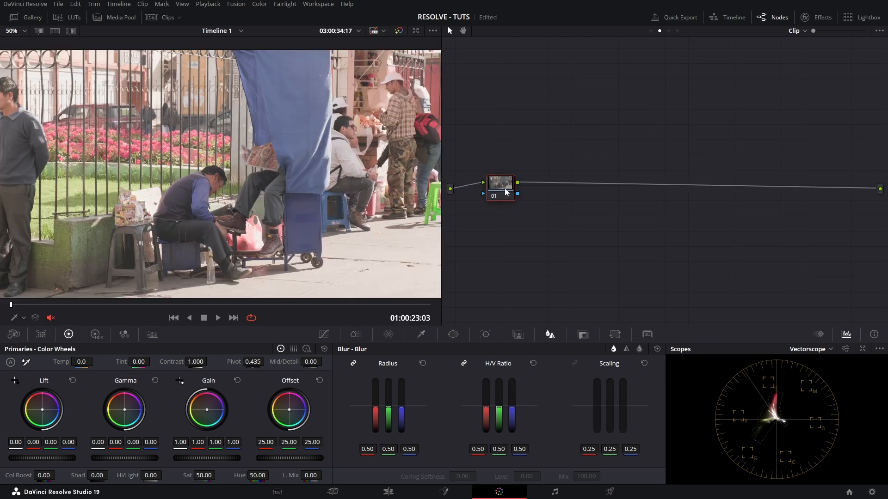
left_click_drag(506, 192, 492, 198)
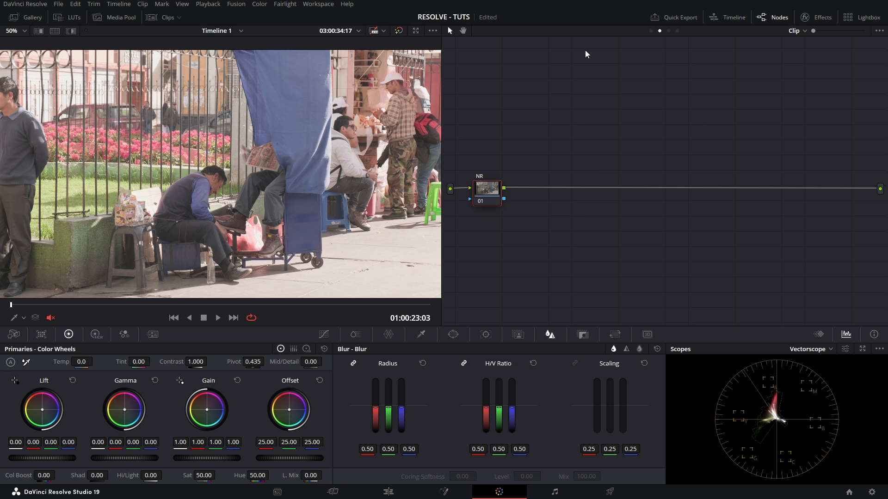
Compare the group pre-clip, clip and group post-clip node graphs, ending on the clip-level graph with the NR node
left_click(668, 31)
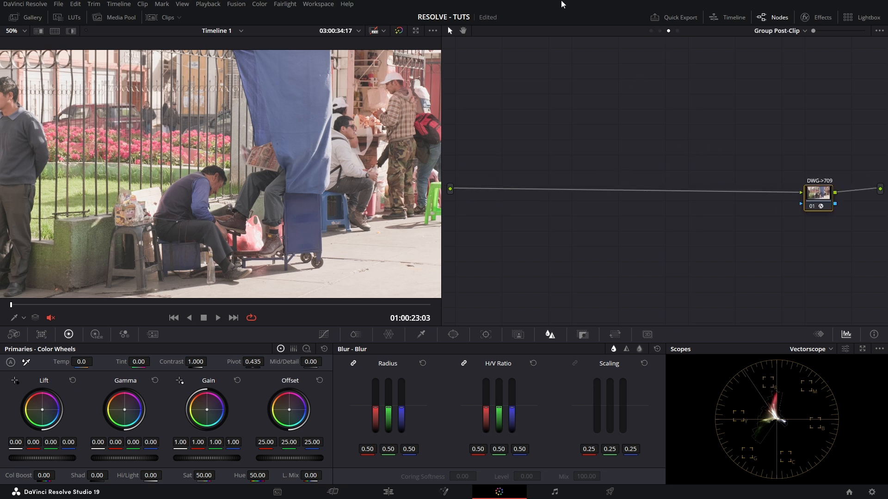
left_click(651, 31)
left_click(669, 31)
left_click(651, 31)
left_click(659, 31)
left_click_drag(493, 195, 498, 192)
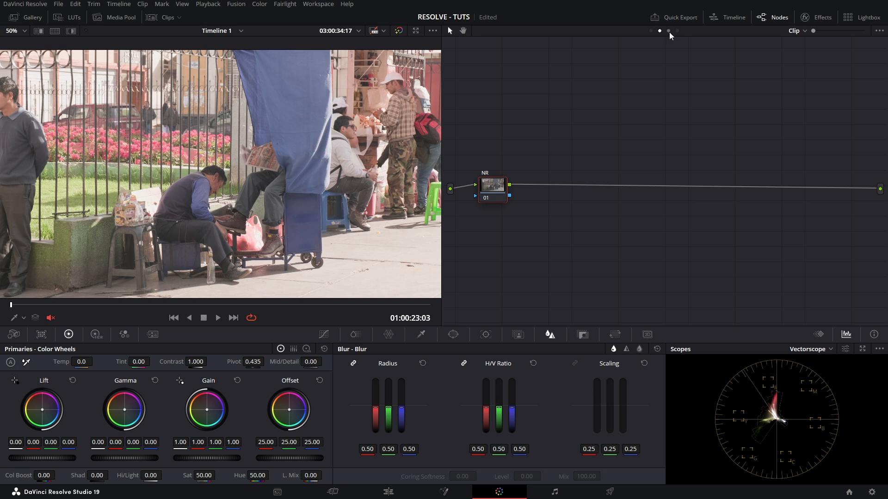
left_click(651, 31)
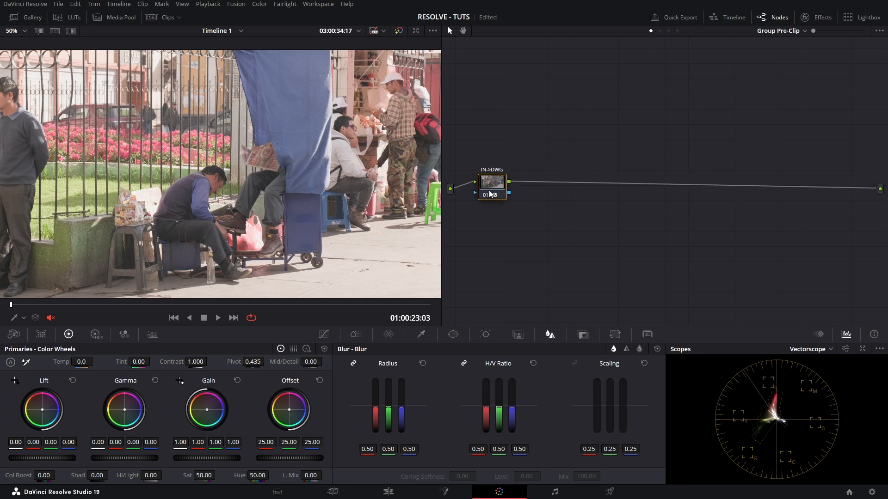
left_click(659, 31)
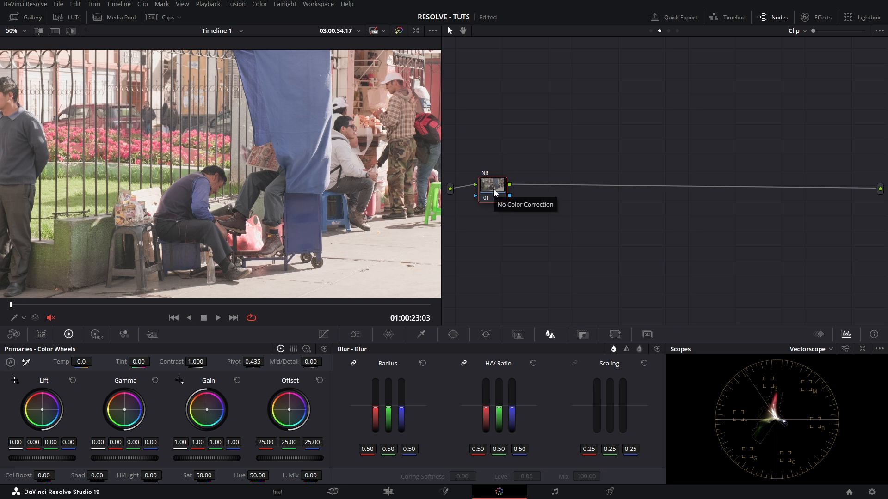
left_click_drag(493, 190, 503, 194)
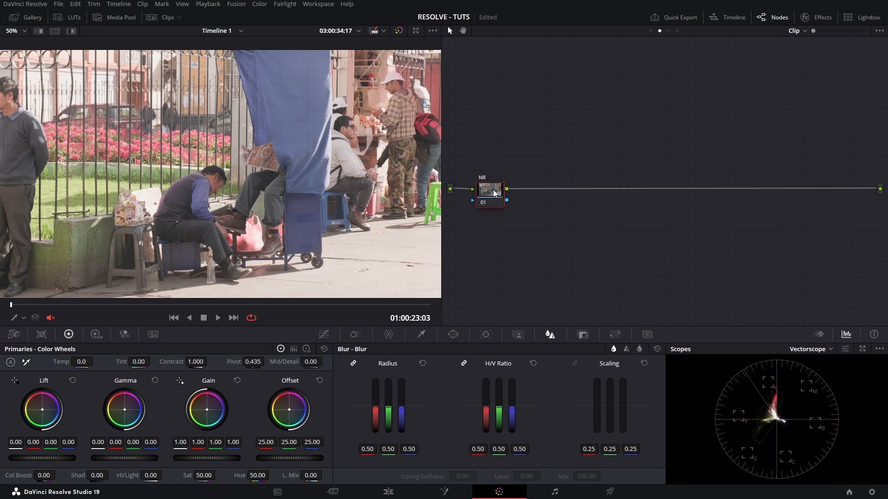
Bring up the motion effects settings for the NR node and set its Spatial NR mode to Better
left_click(152, 335)
left_click(194, 374)
left_click(173, 384)
mouse_move(168, 411)
left_mouse_down()
mouse_move(259, 412)
mouse_move(162, 412)
left_mouse_up()
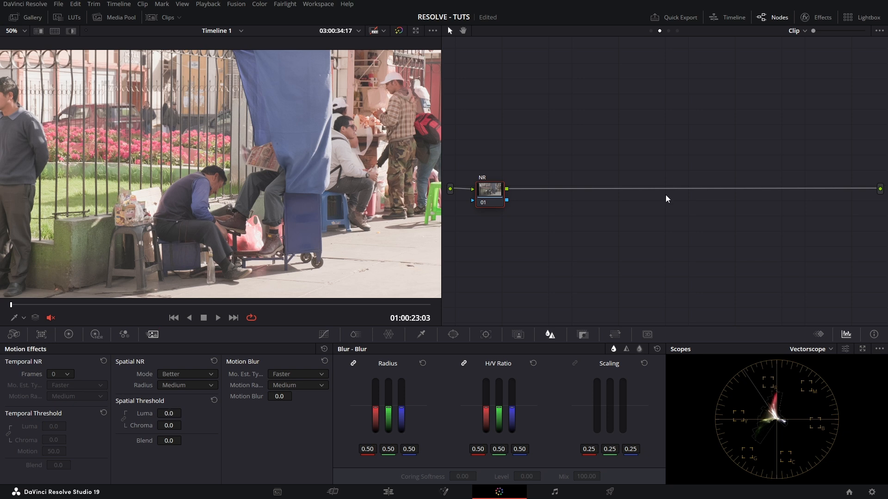
left_click_drag(491, 196, 489, 194)
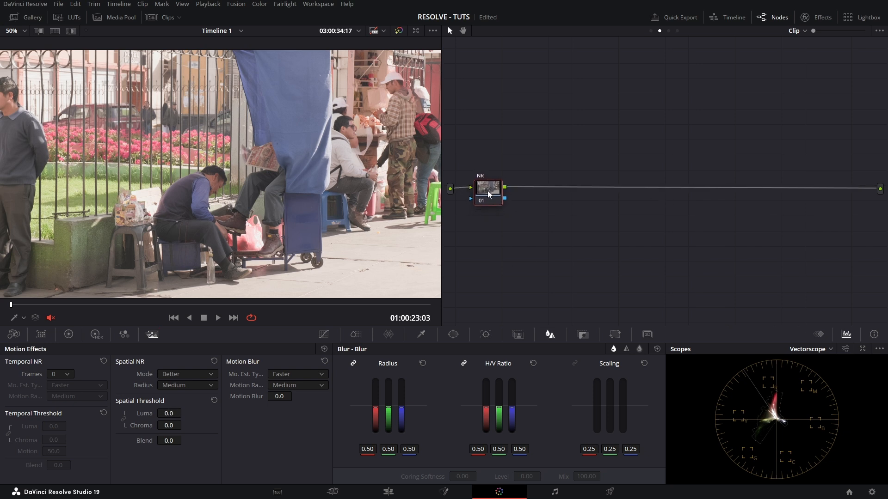
Add a serial node after the NR node and two more nodes parallel to it
key("alt+s")
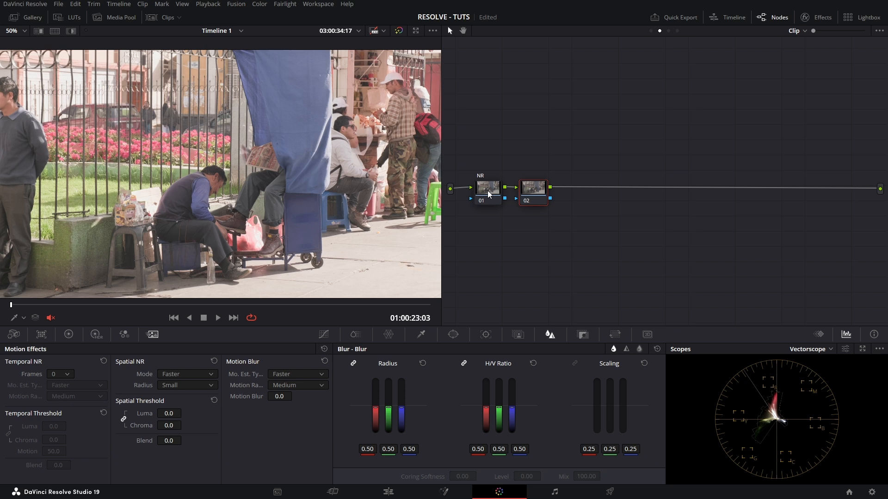
key("alt+p")
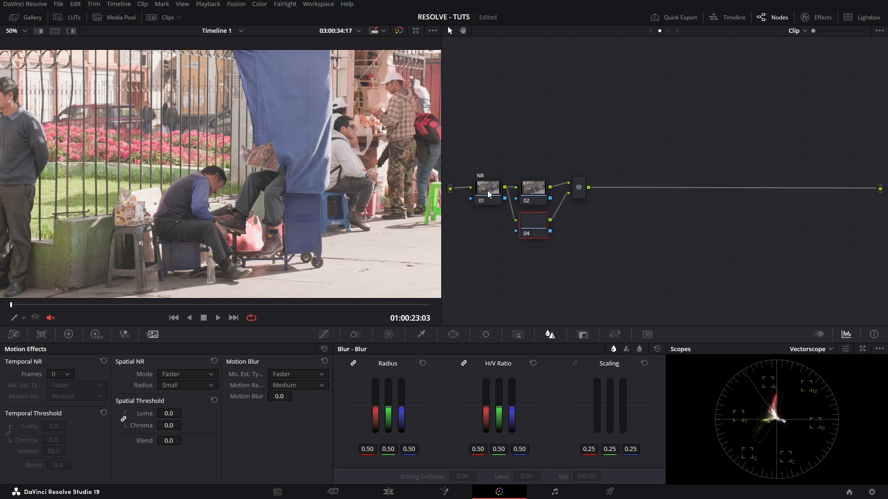
key("alt+p")
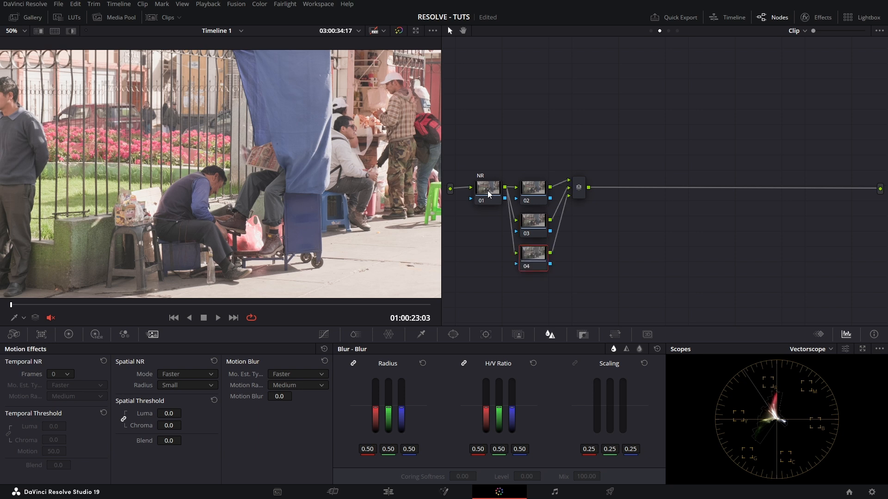
Move the mixer node away from the branches and centre the three parallel nodes vertically around the NR node
left_click_drag(579, 190, 742, 209)
left_click_drag(758, 291, 510, 173)
left_click_drag(540, 199, 545, 164)
left_click(546, 163)
left_click_drag(743, 171, 583, 116)
left_click_drag(739, 193, 705, 185)
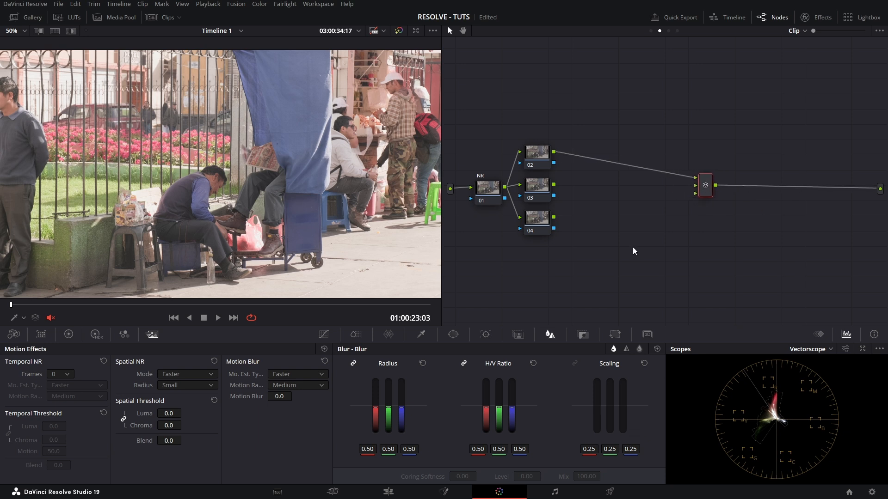
Extend the top branch with three serial nodes after node 02
left_click(534, 158)
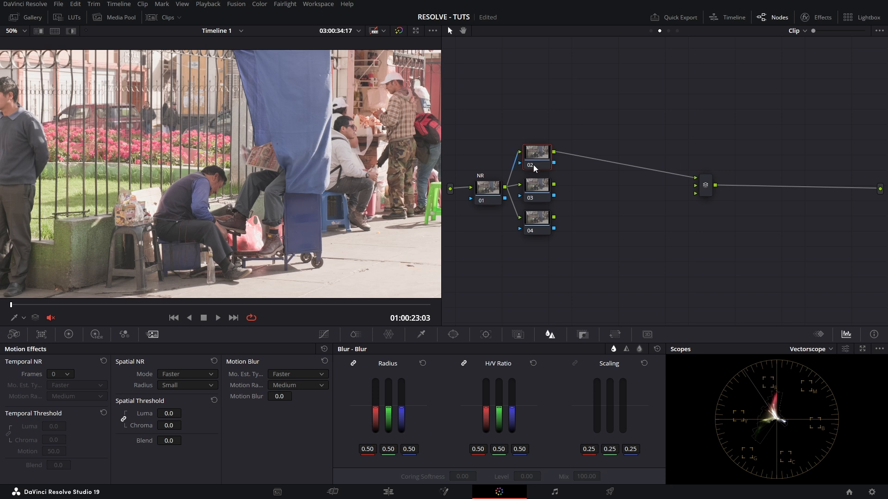
key("alt+s")
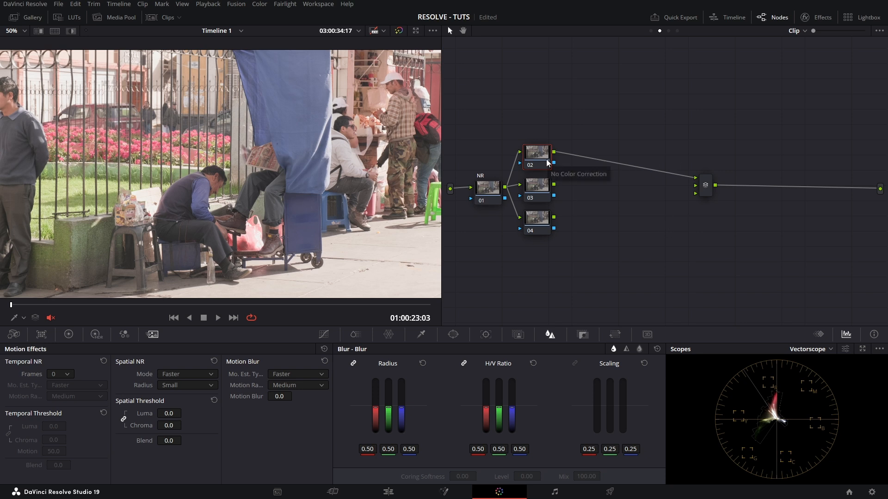
key("alt+s")
key("alt+s")
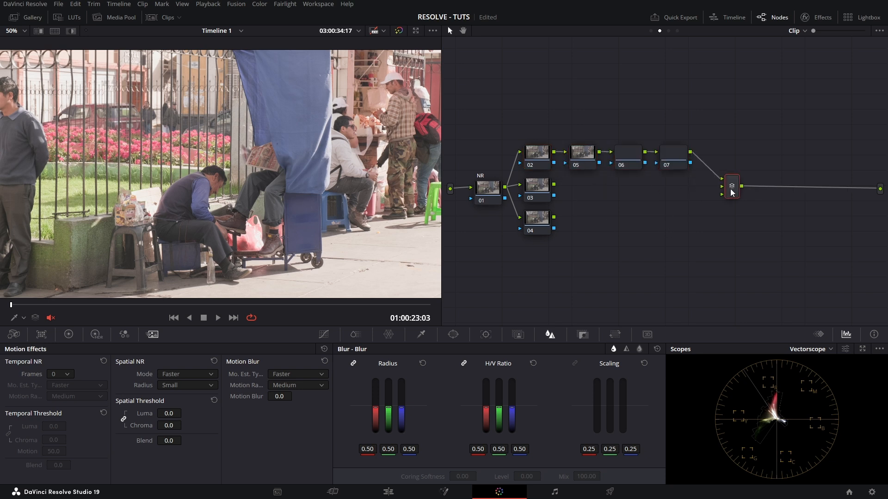
Extend the middle and lower branches with three serial nodes each and align the mixer with the rows
left_click(536, 185)
key("alt+s")
key("alt+s")
key("alt+s")
left_click(527, 221)
key("alt+s")
key("alt+s")
key("alt+s")
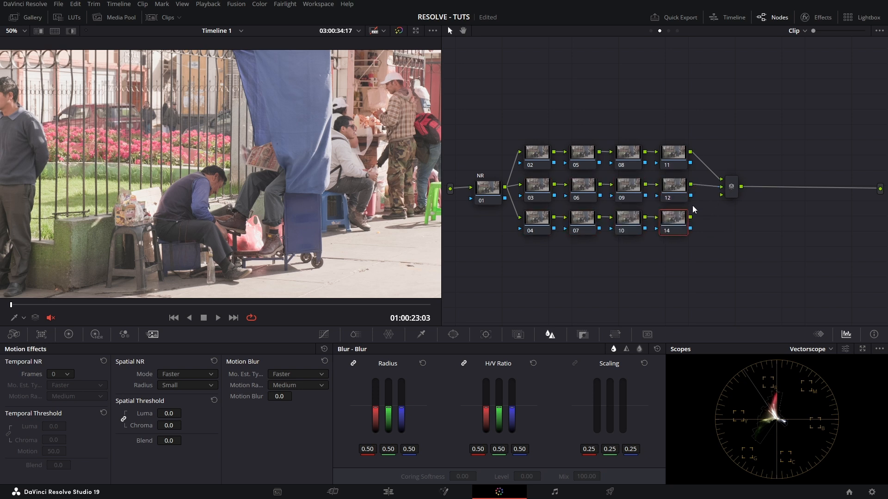
left_click_drag(729, 190, 734, 194)
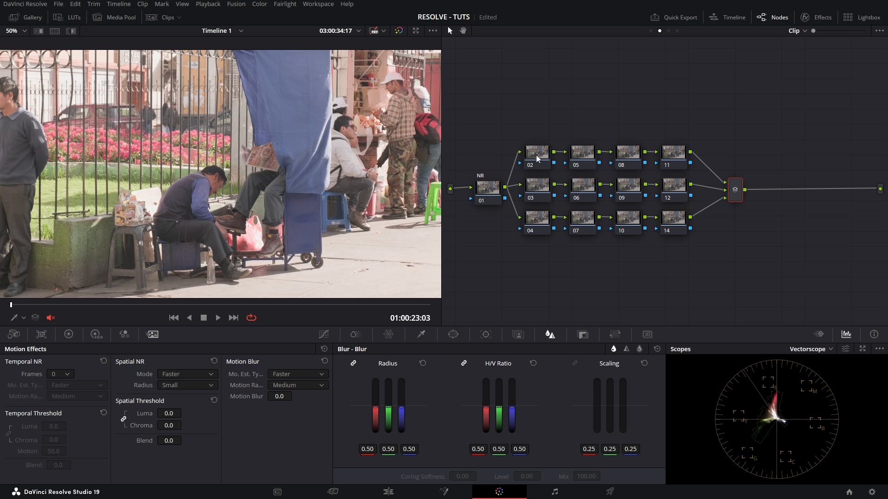
Highlight the top, middle and lower node rows in turn to examine the structure of the three branches
left_click_drag(504, 118, 717, 159)
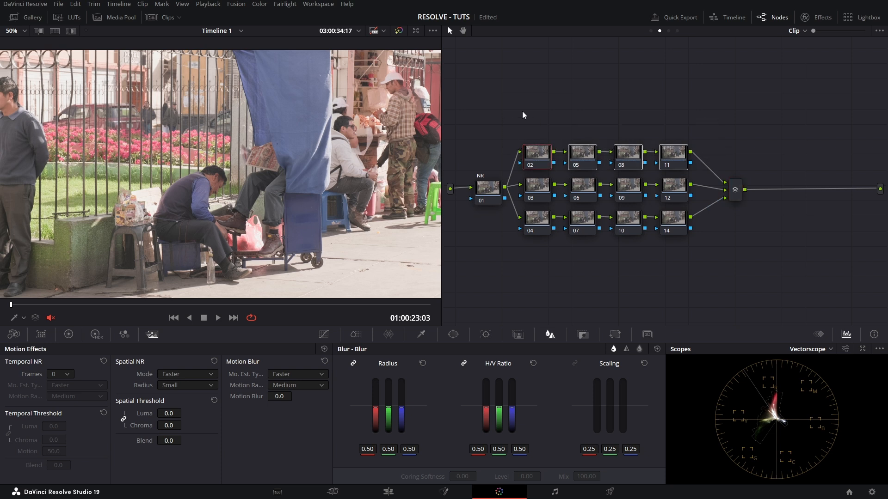
left_click(533, 187)
left_click_drag(703, 193, 507, 184)
left_click(670, 225)
left_click_drag(729, 254, 510, 216)
left_click(587, 240)
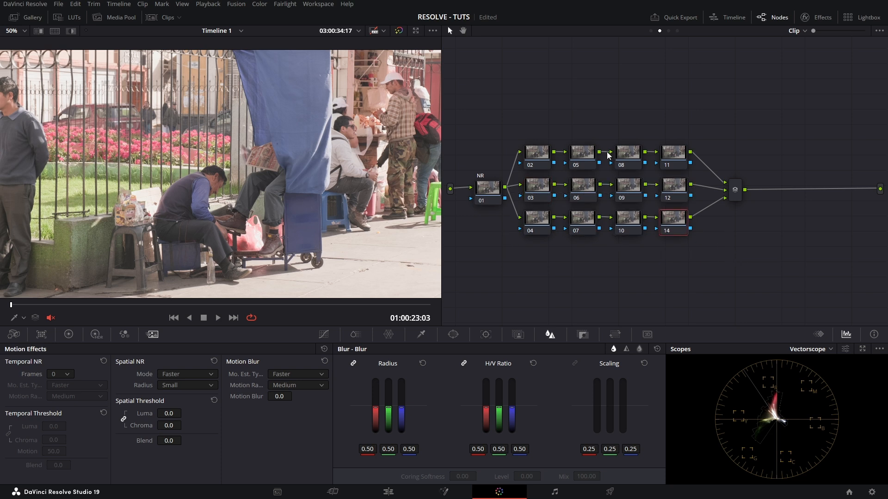
left_click(634, 160)
left_click_drag(512, 123, 709, 156)
left_click_drag(704, 250, 510, 220)
left_click(693, 277)
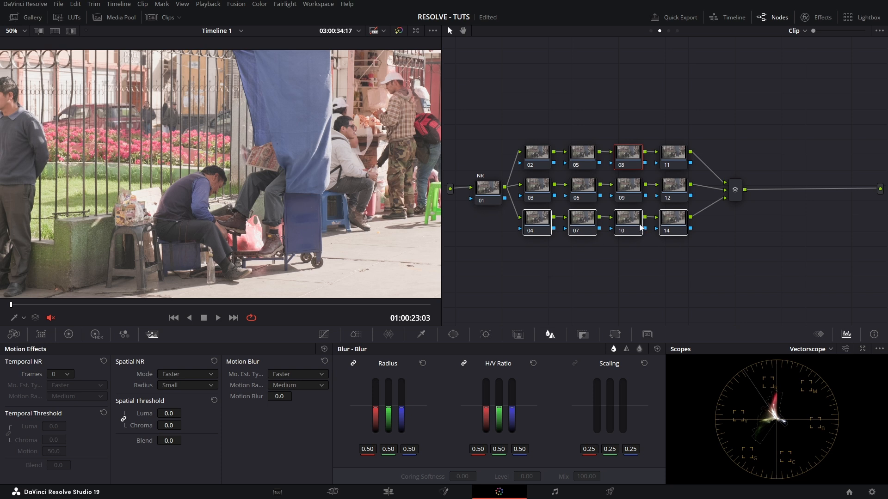
left_click_drag(629, 227, 633, 227)
left_click(611, 254)
scroll(191, 154, "down", 1)
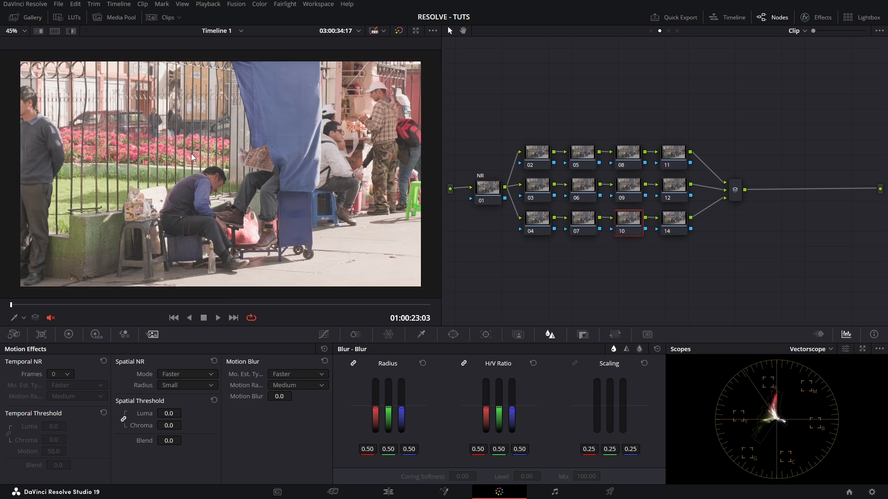
key("shift+z")
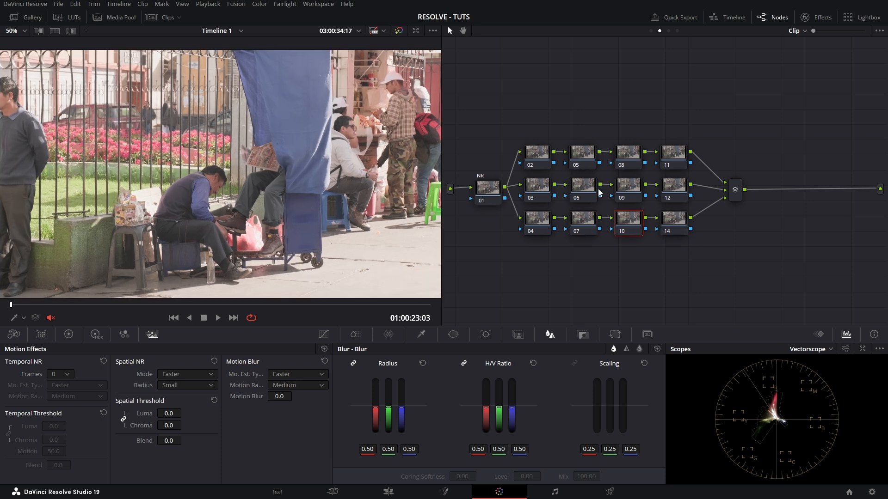
Label the four nodes of the middle row EXP, BAL, CONT and SAT in order
left_click(543, 190)
left_click_drag(708, 178, 559, 192)
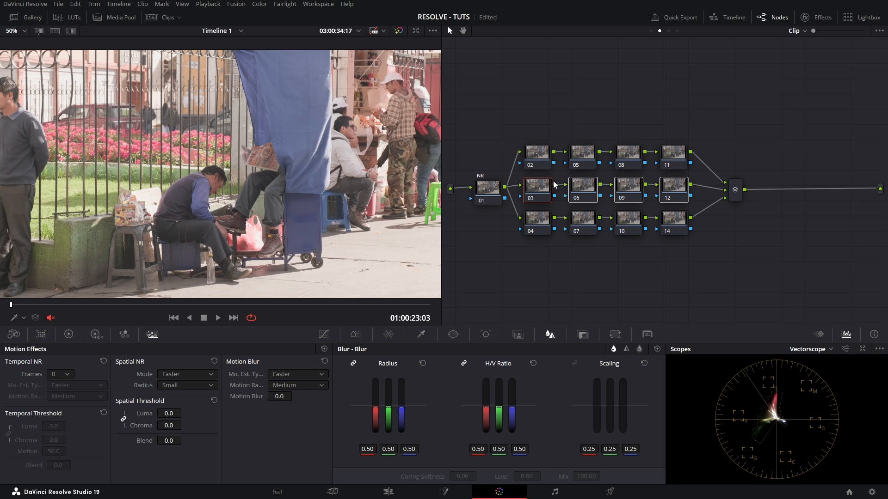
left_click(595, 82)
type("XP")
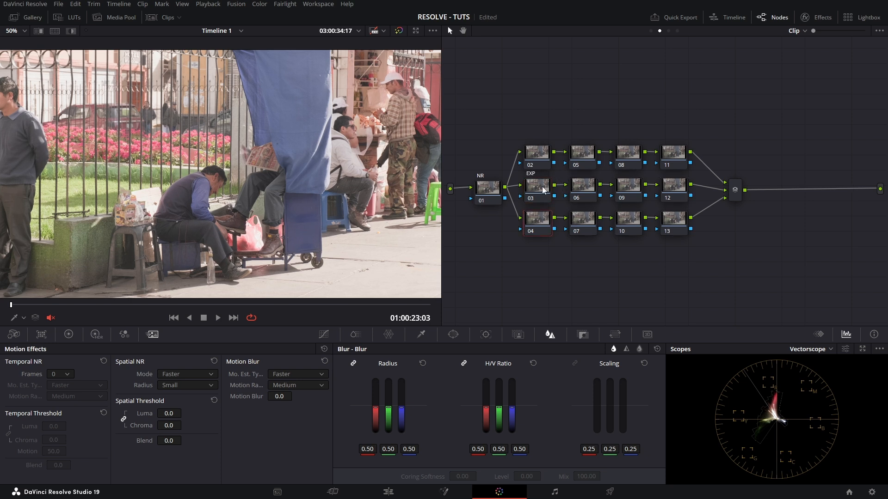
left_click(581, 188)
type("BAL")
left_click(635, 187)
type("CONT")
left_click(681, 187)
type("SAT")
Go over the labeled primary nodes of the middle row and the unlabeled rows above and below them
left_click(535, 189)
left_click(633, 195)
left_click(549, 190)
left_click(536, 155)
left_click_drag(521, 126, 684, 157)
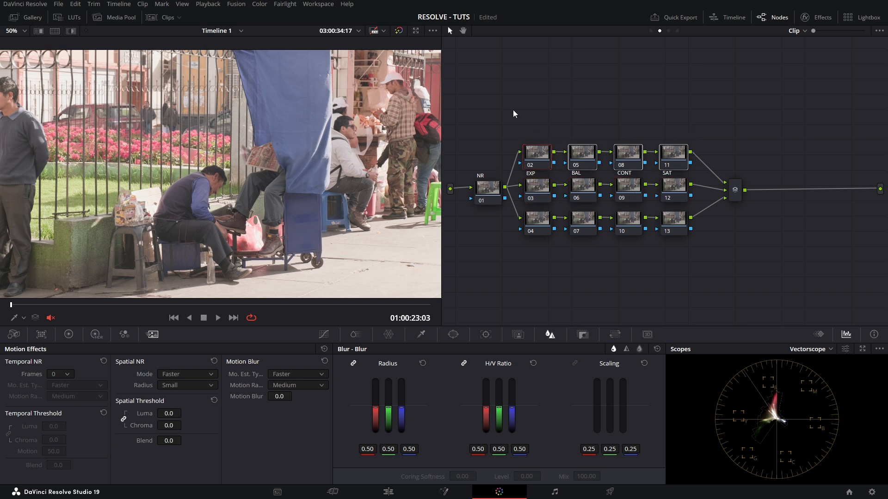
left_click(581, 220)
left_click_drag(699, 246, 518, 221)
left_click(593, 243)
left_click(678, 227)
left_click_drag(744, 249, 523, 222)
left_click(617, 270)
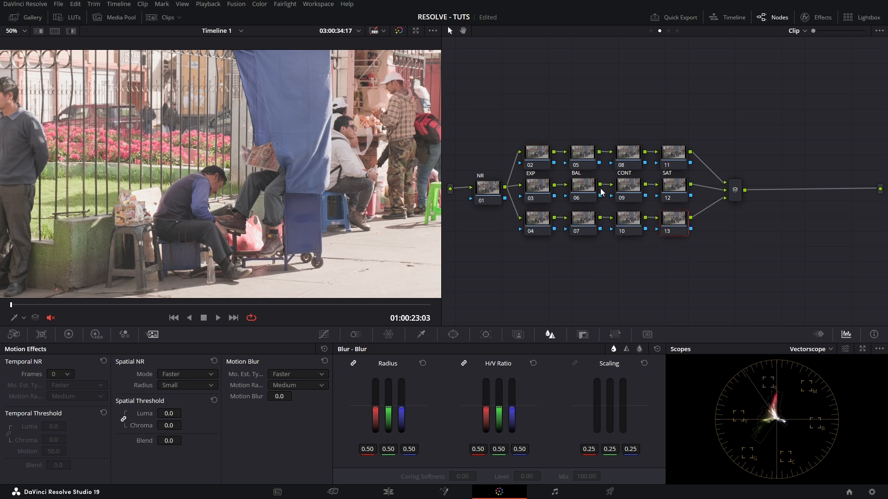
left_click(633, 190)
left_click(681, 194)
Set the contrast pivot to 0.336 in the primaries of the CONT node
left_click(635, 189)
left_click(69, 334)
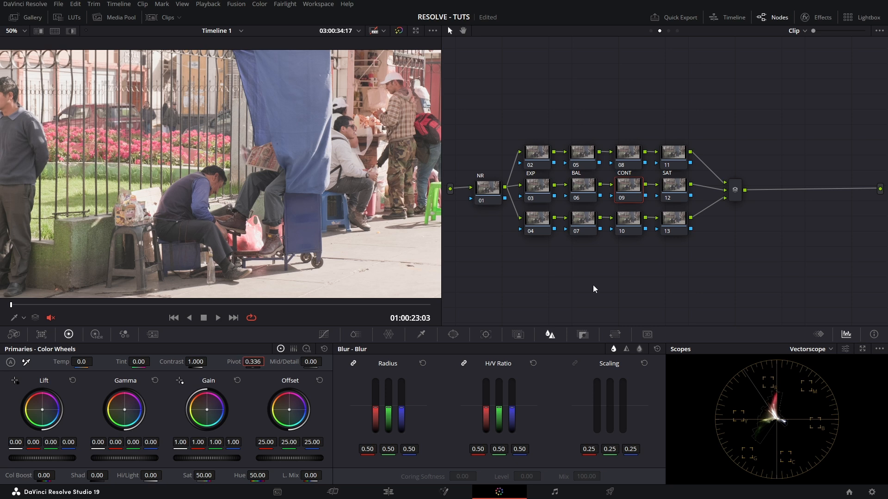
left_click_drag(194, 362, 256, 363)
double_click(253, 362)
type(".336")
key("Return")
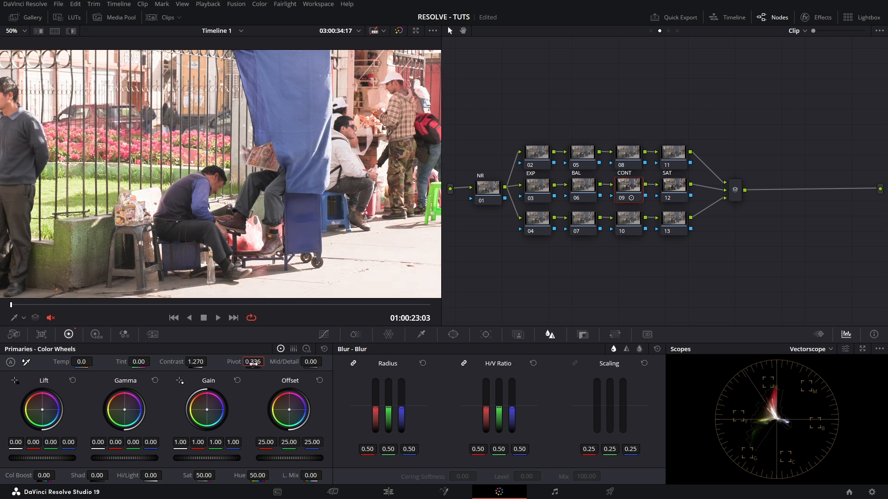
Try different contrast increases around the new pivot on the CONT node, up to about 1.39, resetting between attempts
double_click(189, 362)
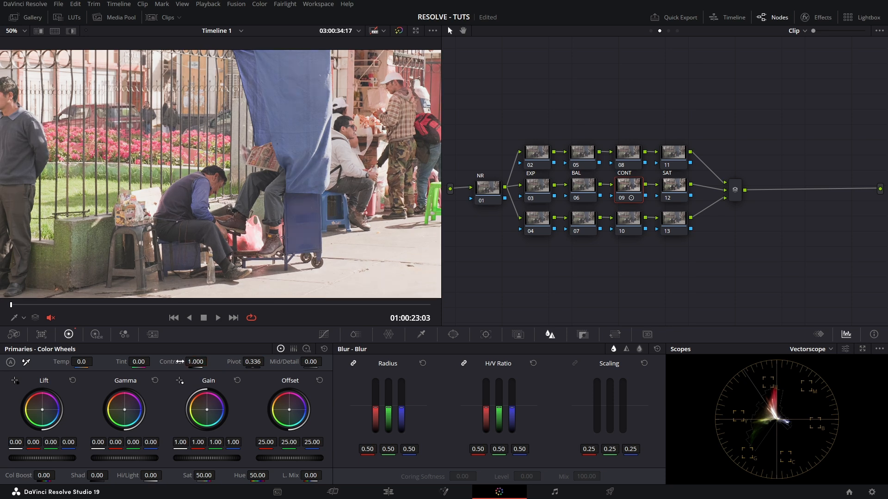
mouse_move(195, 362)
left_mouse_down()
mouse_move(230, 362)
mouse_move(195, 363)
left_mouse_up()
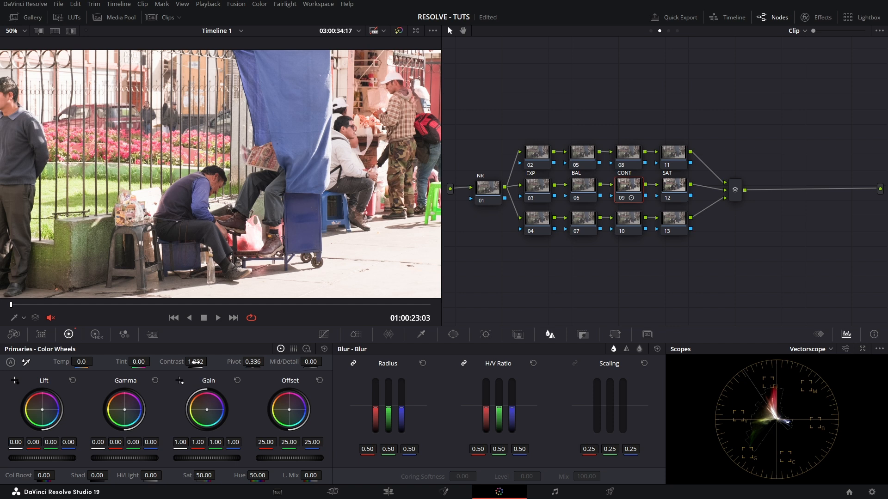
key("ctrl+z")
left_click_drag(171, 361, 208, 361)
double_click(170, 364)
left_click_drag(194, 362, 210, 361)
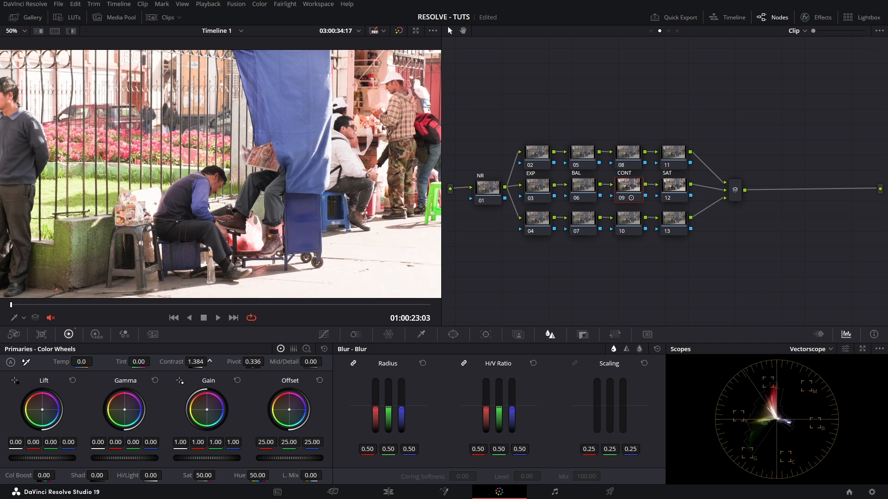
Darken the image on the EXP node by lowering its Offset to 13.75 on all channels
left_click(537, 186)
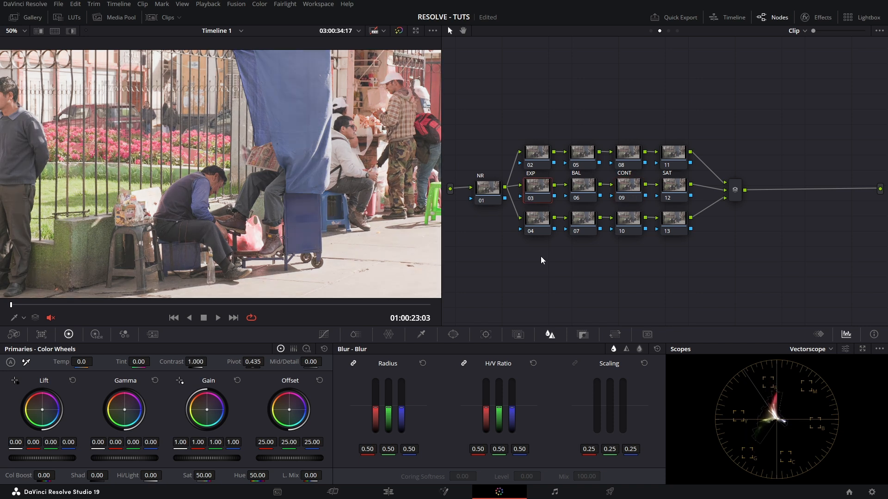
left_click(627, 189)
left_click(530, 191)
left_click(636, 185)
left_click(530, 194)
left_click_drag(314, 458, 277, 458)
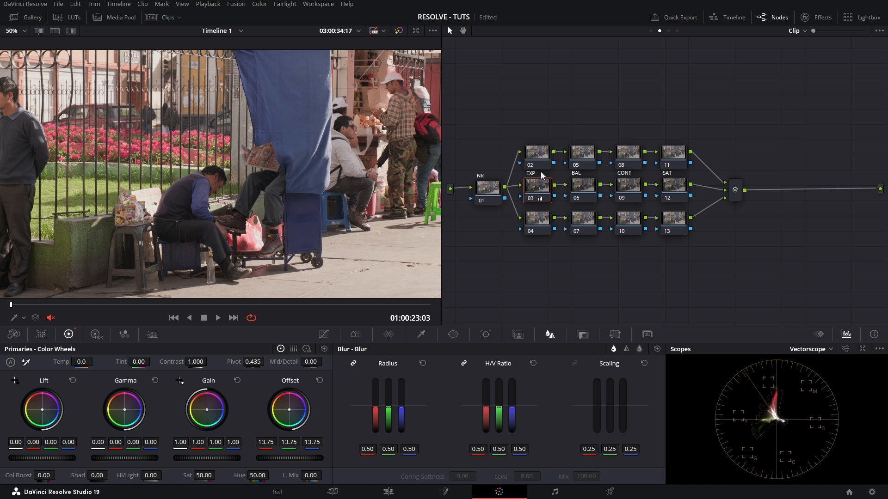
Try a contrast of 1.218 on the CONT node and reset it
left_click(623, 194)
left_click_drag(196, 362, 210, 361)
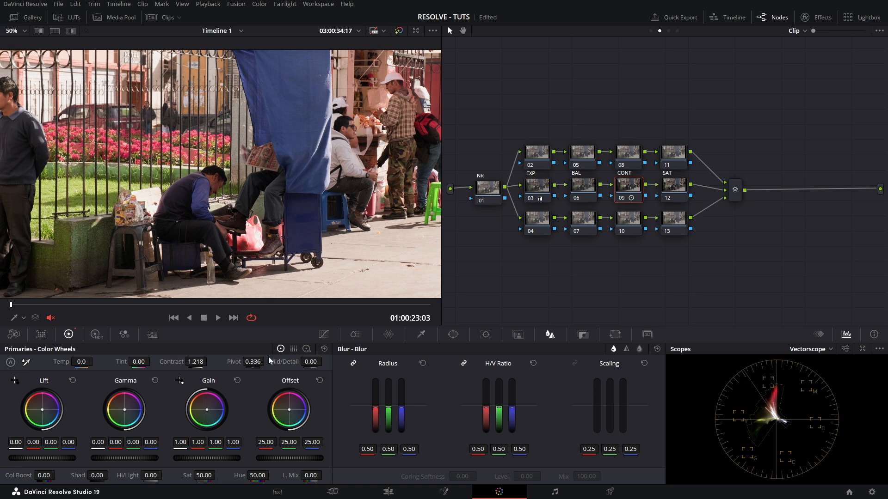
double_click(176, 362)
Set the SAT node's color space to HSV and disable channels 1 and 3, leaving only channel 2 active
right_click(682, 190)
mouse_move(736, 317)
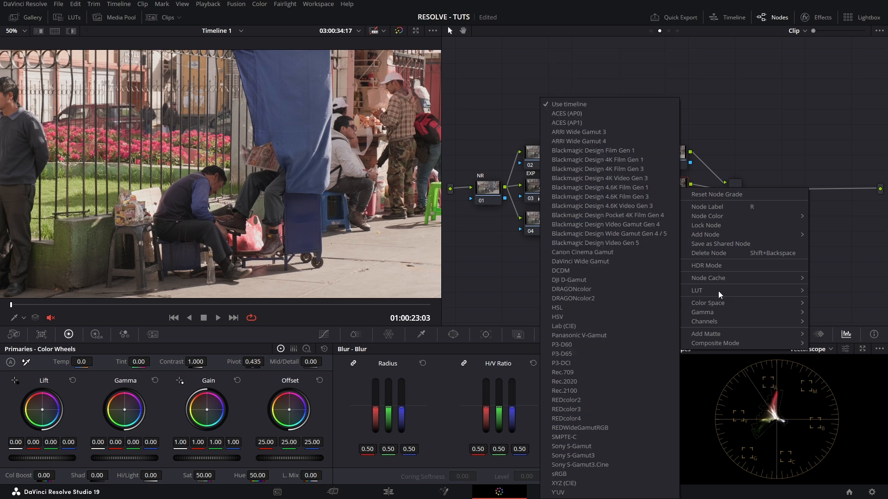
left_click(557, 317)
right_click(676, 193)
mouse_move(699, 324)
left_click(832, 325)
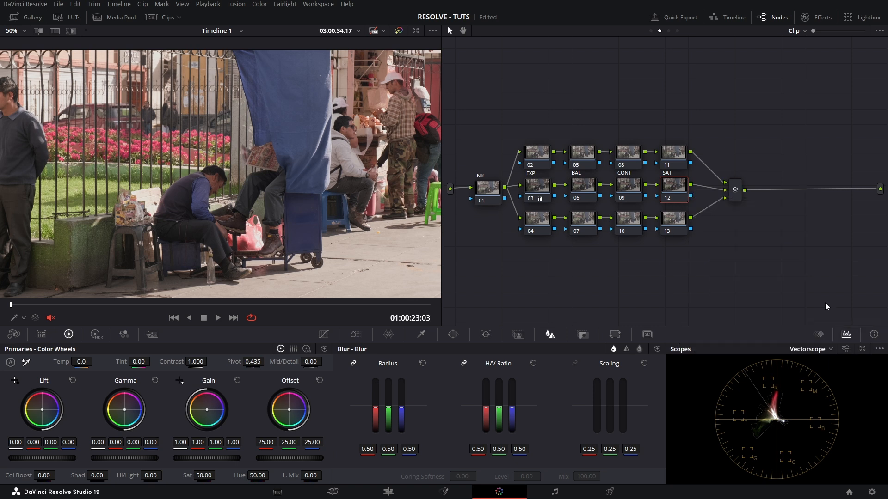
right_click(674, 188)
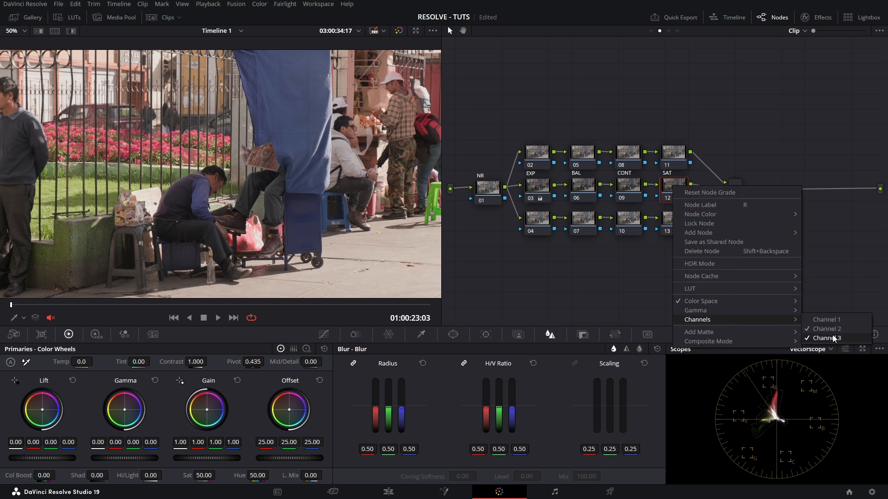
left_click(828, 339)
Try a Gamma of 0.02 on the SAT node, reset it, and reset the grade of the EXP node
left_click_drag(134, 461, 139, 462)
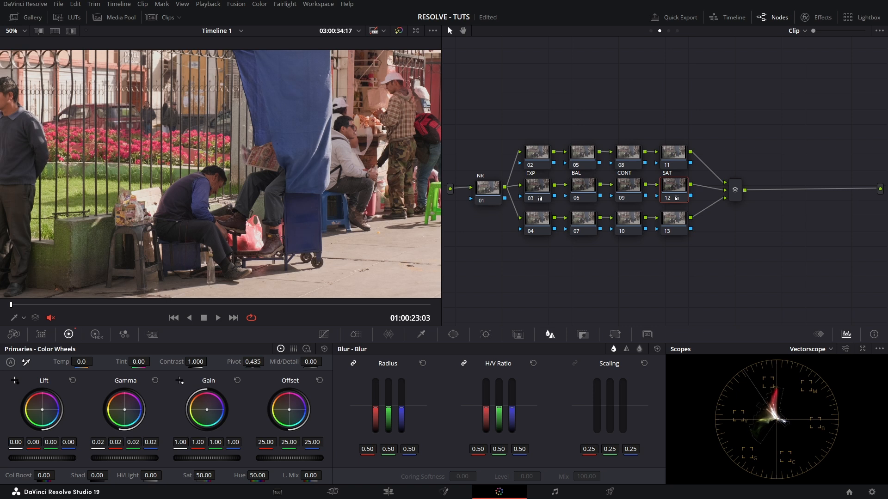
left_click(155, 380)
left_click(537, 187)
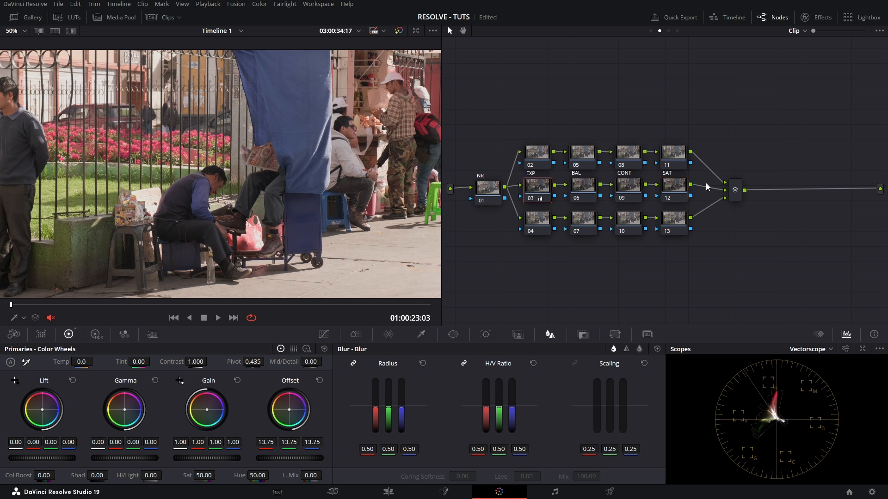
right_click(542, 188)
left_click(552, 192)
Add a serial node with a parallel layer node after the layer mixer, spread the two branches apart and open the custom curves
left_click(735, 194)
left_click_drag(735, 196, 726, 194)
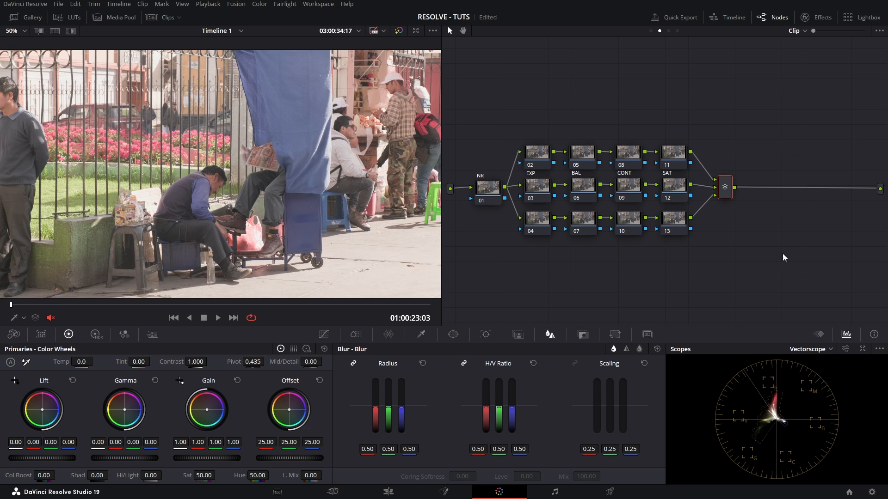
key("alt+s")
key("alt+l")
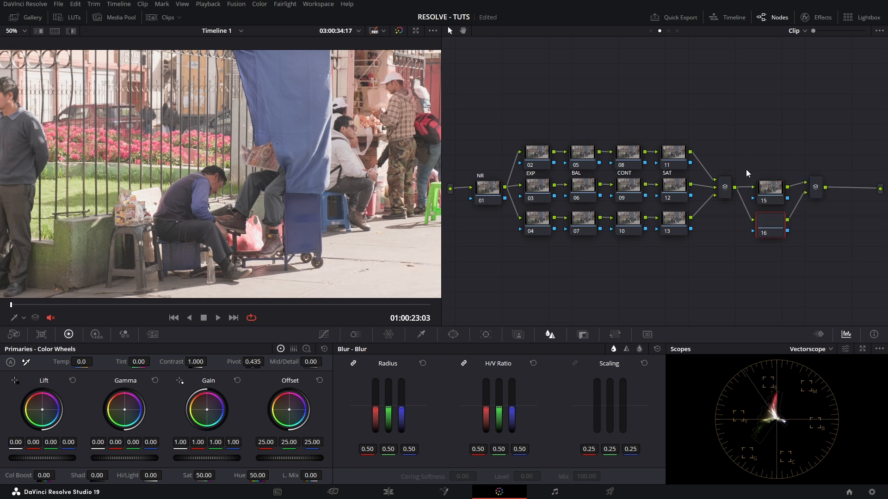
left_click_drag(764, 191, 765, 150)
left_click_drag(765, 217, 768, 214)
left_click_drag(814, 185, 815, 194)
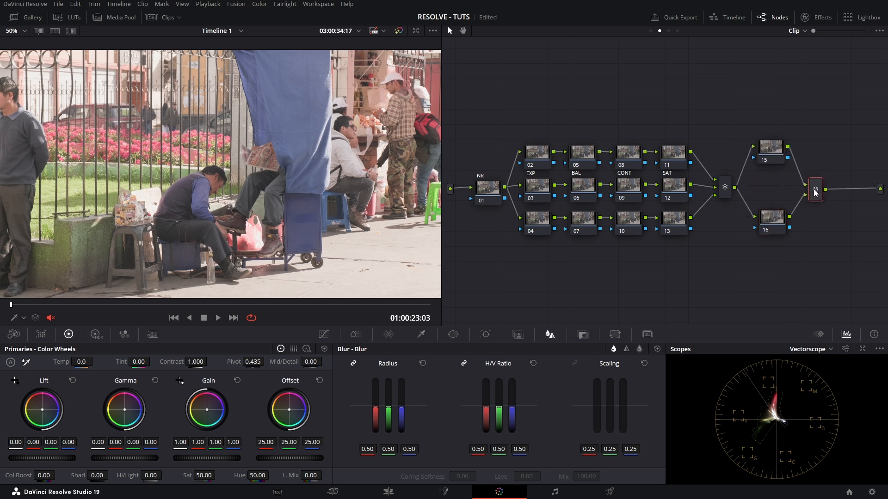
left_click(323, 334)
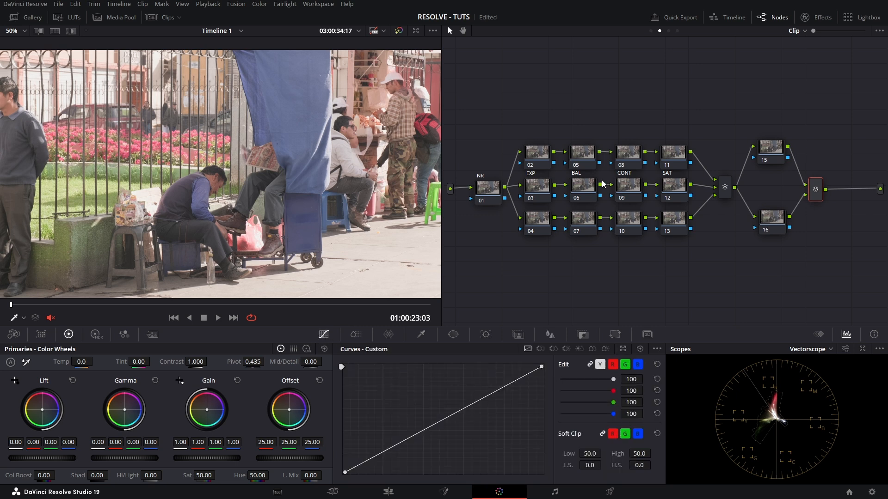
left_click_drag(773, 218, 772, 217)
left_click_drag(811, 193, 810, 194)
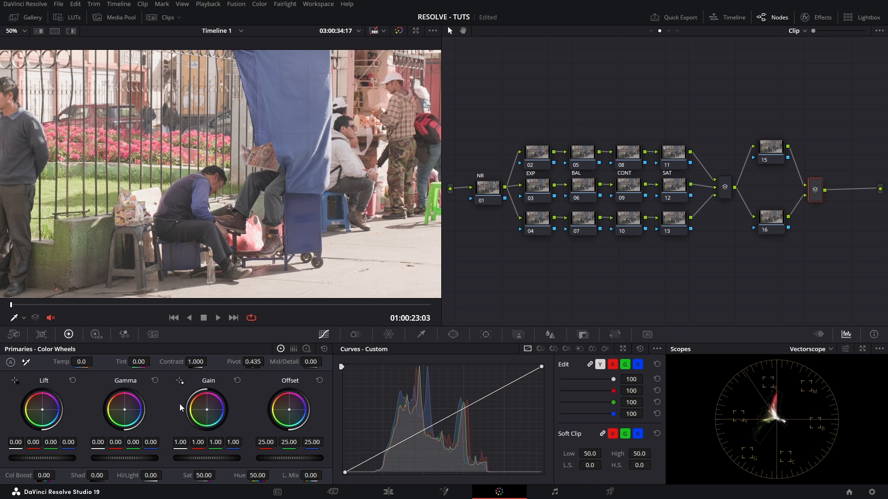
Raise the contrast to 1.340 on the CONT node
left_click(780, 160)
left_click(542, 190)
left_click(622, 187)
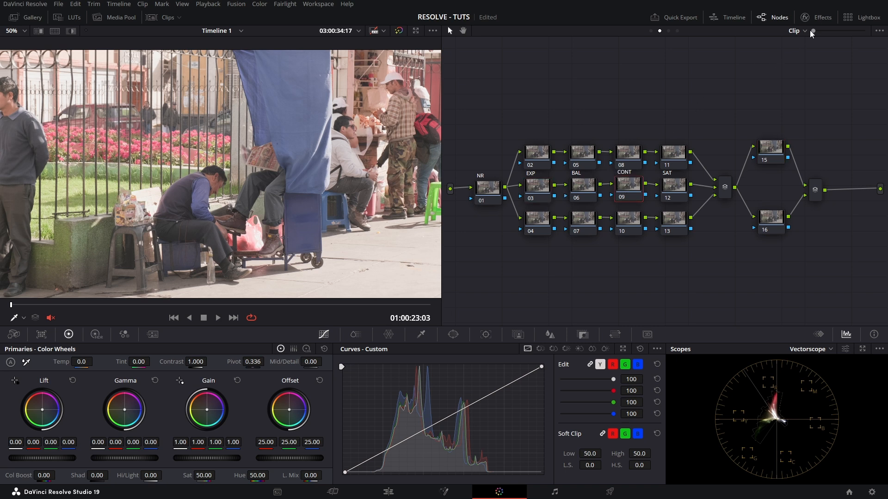
left_click(820, 18)
left_click(820, 18)
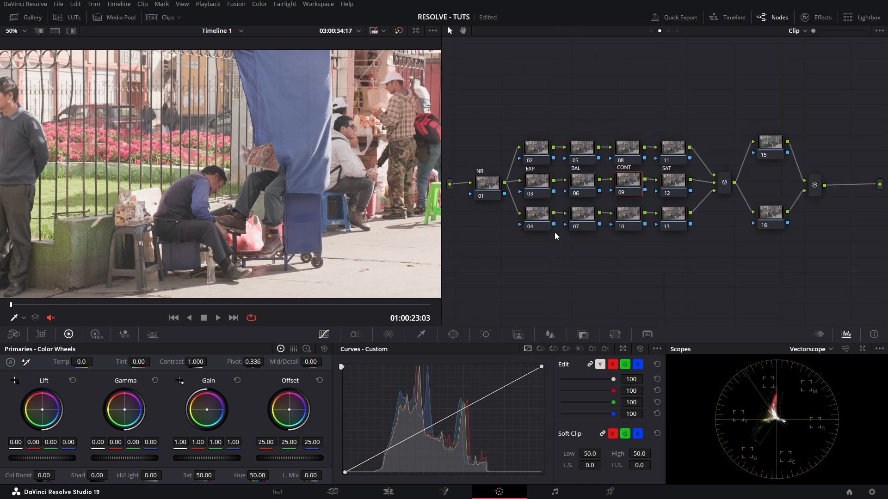
left_click_drag(197, 361, 277, 362)
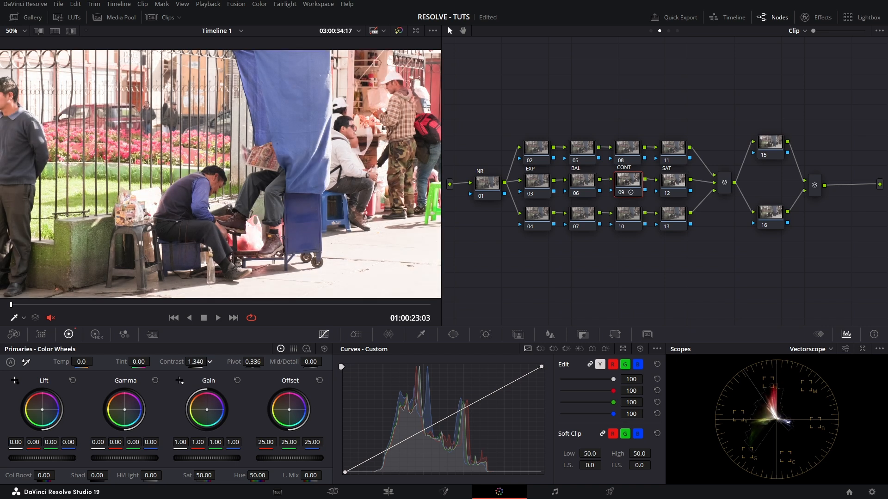
Lower the Offset to 14.70 on all channels of the EXP node
left_click(537, 181)
left_click_drag(300, 459, 238, 458)
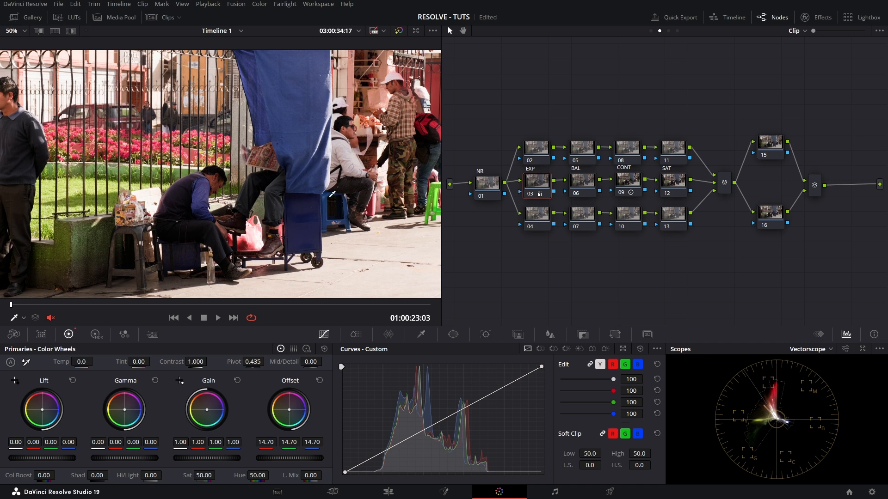
scroll(180, 261, "up", 1)
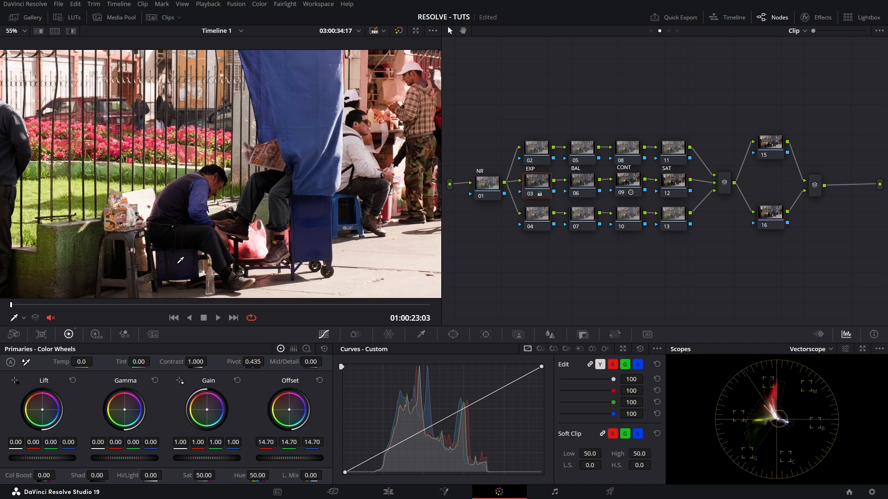
scroll(180, 260, "up", 5)
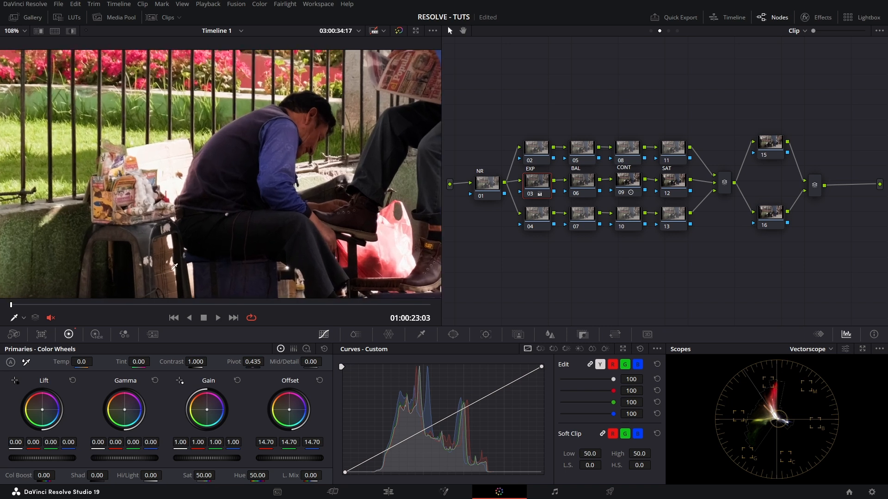
scroll(297, 259, "down", 3)
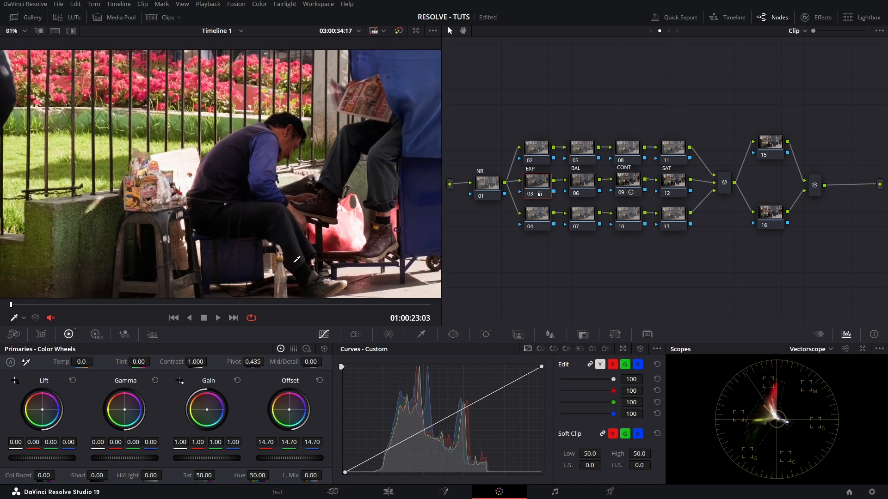
scroll(301, 246, "down", 3)
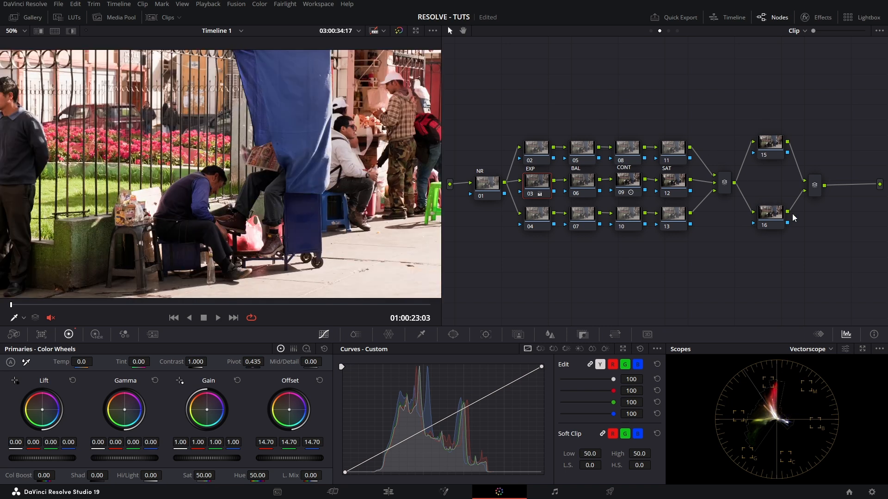
Label the upper parallel node HI and the lower one LOW, and tidy their positions
left_click_drag(771, 147, 774, 150)
left_click_drag(773, 219, 772, 216)
left_click(776, 150)
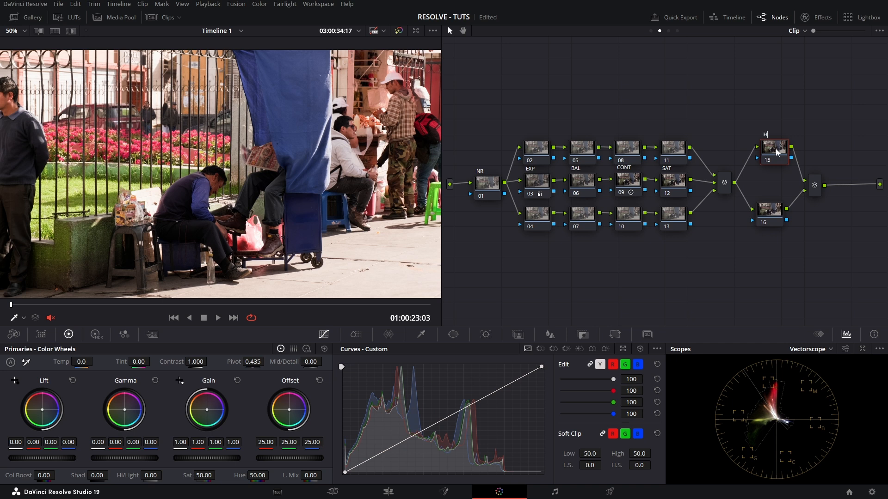
left_click_drag(776, 210, 784, 215)
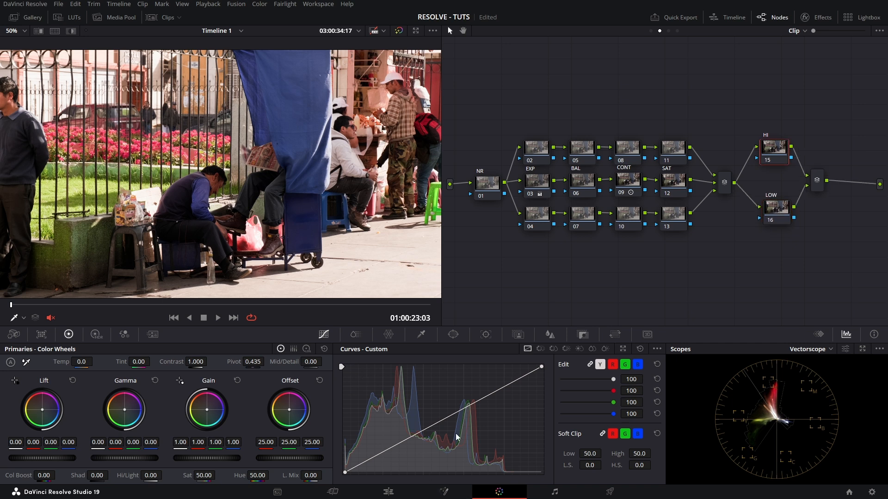
Reduce the highlights on the HI node by anchoring the custom curve in its lower third and pulling down the white point
left_click(407, 437)
mouse_move(543, 370)
left_mouse_down()
mouse_move(546, 392)
mouse_move(551, 385)
left_mouse_up()
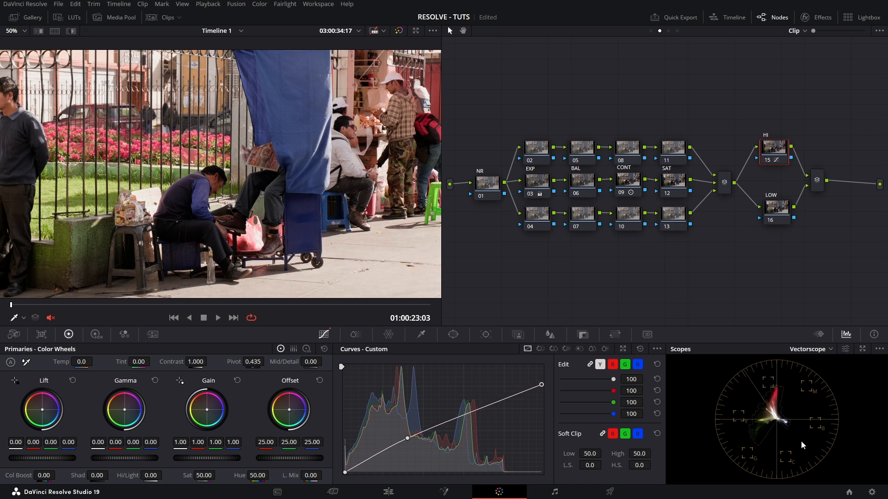
left_click_drag(541, 386, 544, 390)
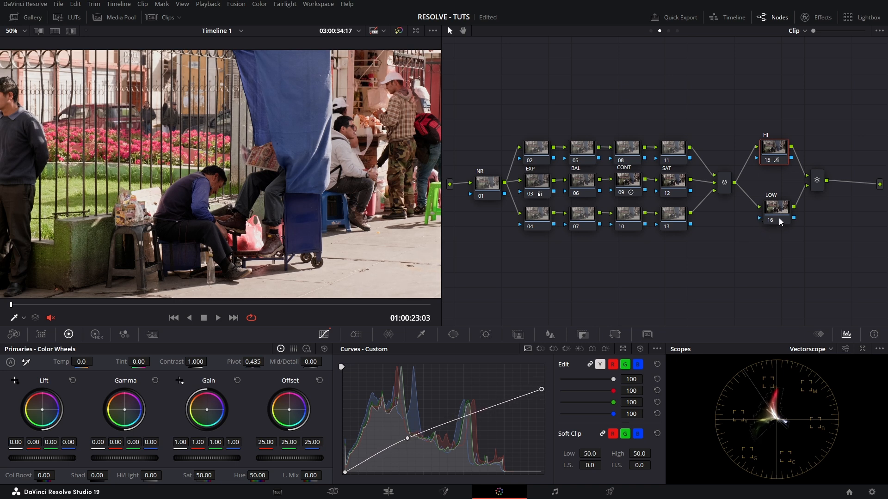
left_click(818, 181)
left_click(725, 184)
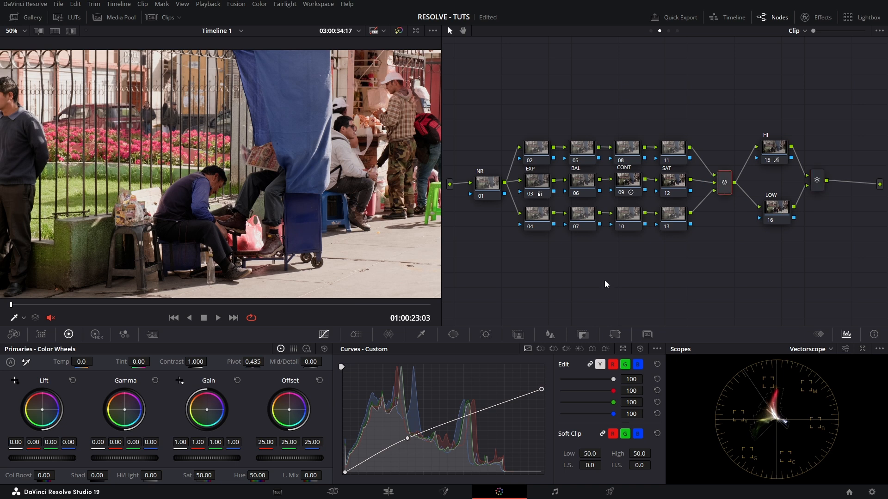
Lift the shadows on the LOW node by anchoring its custom curve in the lower third and raising the curve's dark end slightly
left_click(775, 219)
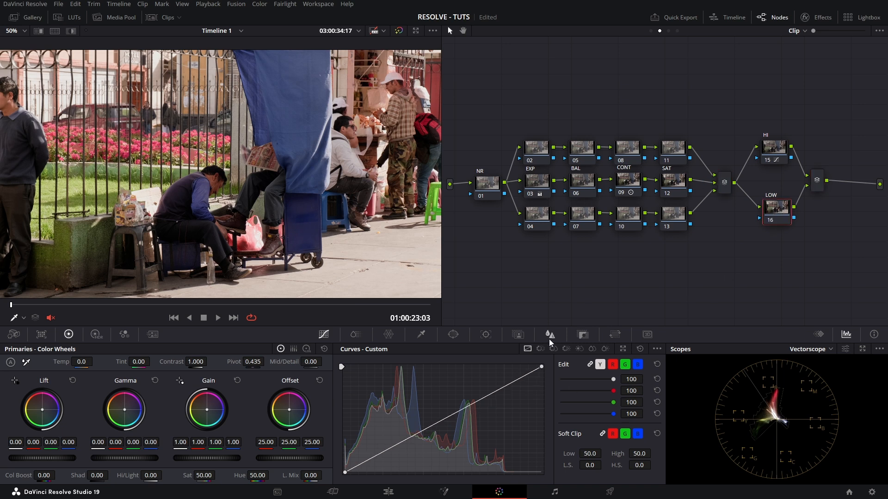
left_click(405, 439)
left_click_drag(345, 474, 373, 457)
left_click_drag(832, 235, 764, 126)
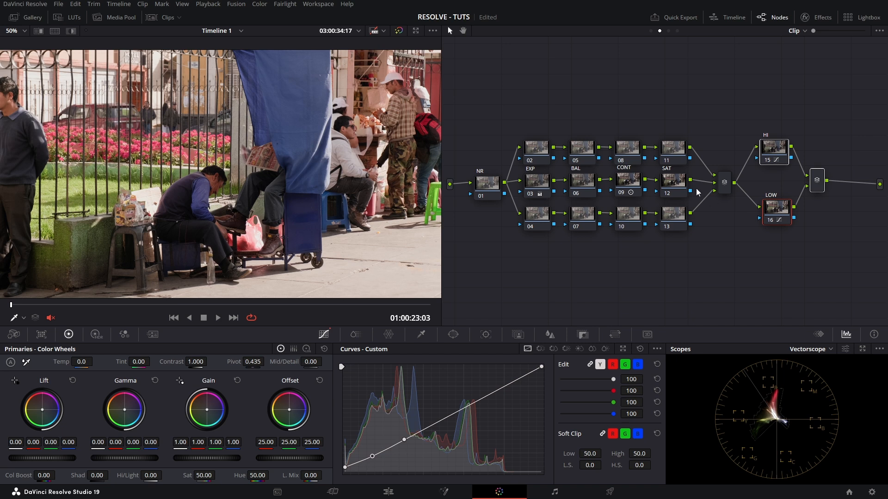
Boost the saturation by raising the Gamma to 0.02 on the SAT node
left_click(624, 183)
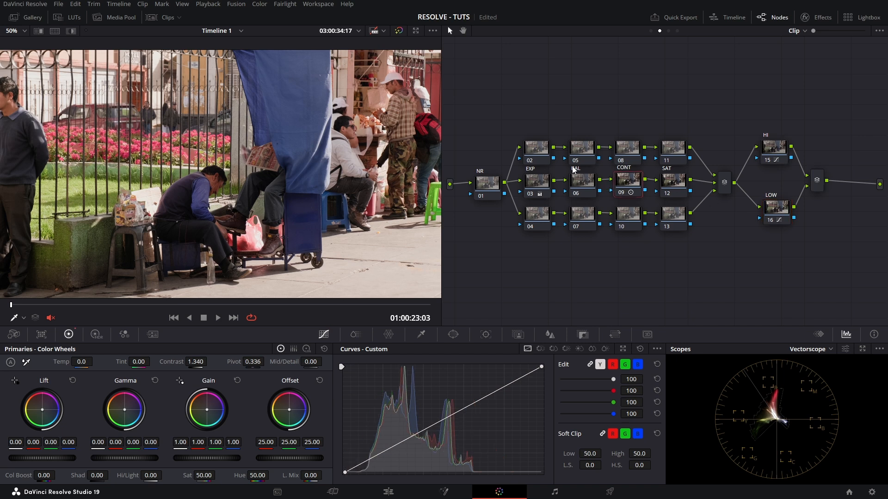
left_click(681, 183)
left_click_drag(138, 459, 141, 458)
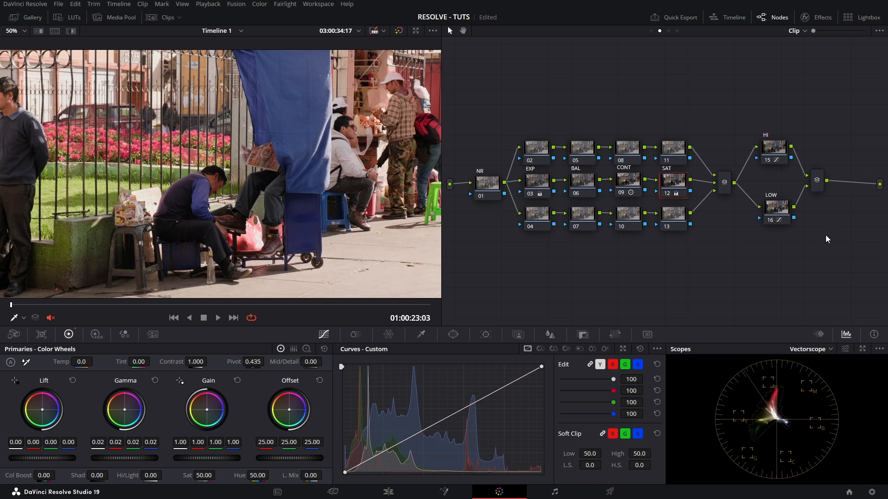
Compare the image with all clip nodes enabled and disabled
left_click_drag(854, 274, 473, 105)
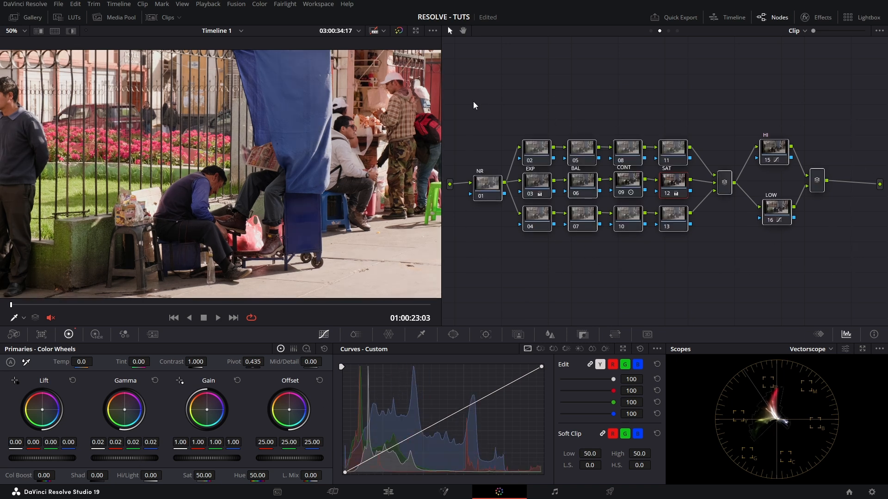
key("ctrl+d")
key("ctrl+d")
key("ctrl+d")
key("ctrl+d")
key("ctrl+d")
key("ctrl+d")
key("ctrl+d")
Append two serial nodes after the final layer mixer, label them Glob 1 and Glob 2, and make room for the whole node tree
left_click_drag(808, 251, 737, 236)
left_click(817, 180)
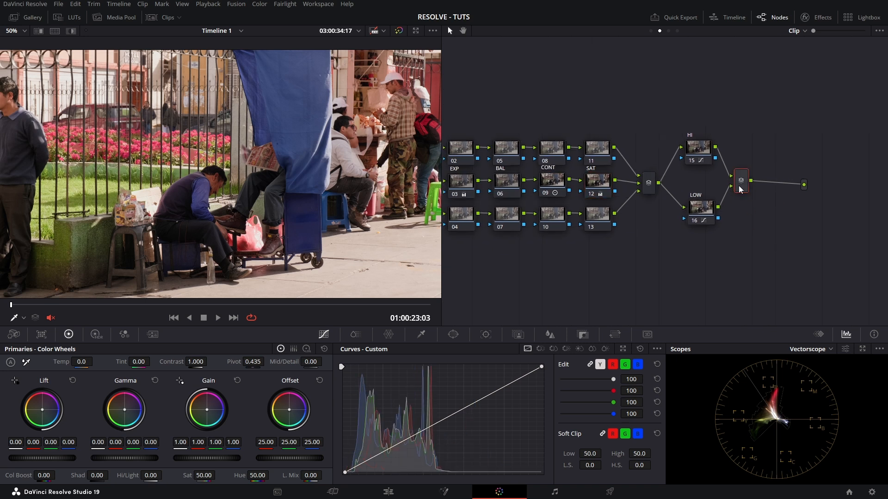
key("alt+s")
key("alt+s")
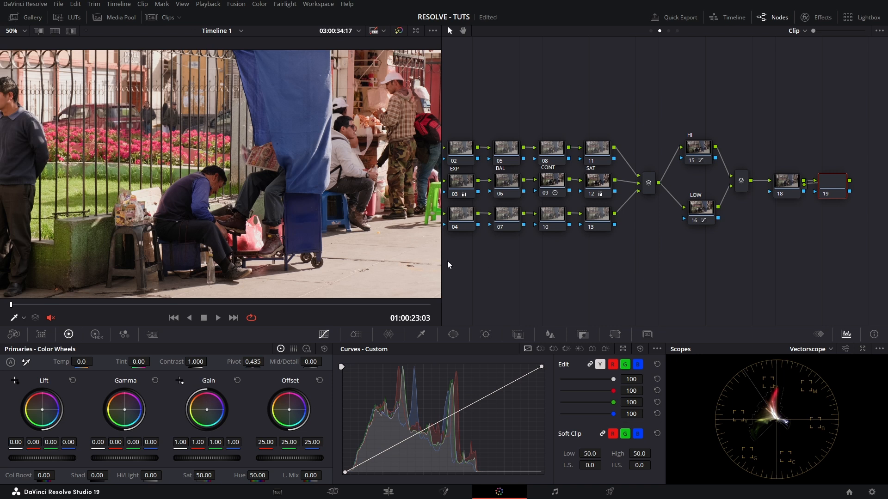
left_click_drag(440, 263, 386, 263)
left_click_drag(869, 253, 424, 147)
left_click_drag(425, 179, 405, 180)
left_click(708, 253)
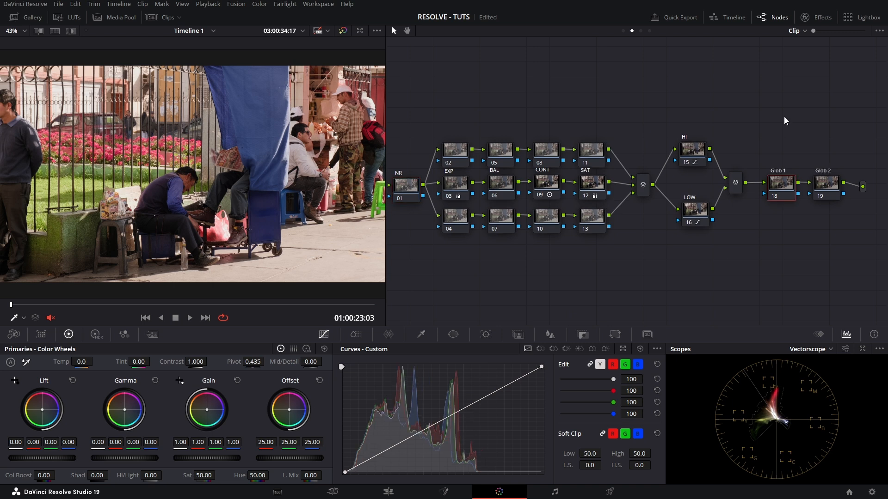
Warm the image on Glob 1 with Offset values of 26.26 red, 24.57 green and 22.11 blue, and compare before and after
left_click_drag(786, 134, 841, 230)
left_click_drag(294, 421, 293, 417)
key("ctrl+d")
key("ctrl+d")
key("ctrl+d")
key("ctrl+d")
key("ctrl+d")
key("ctrl+d")
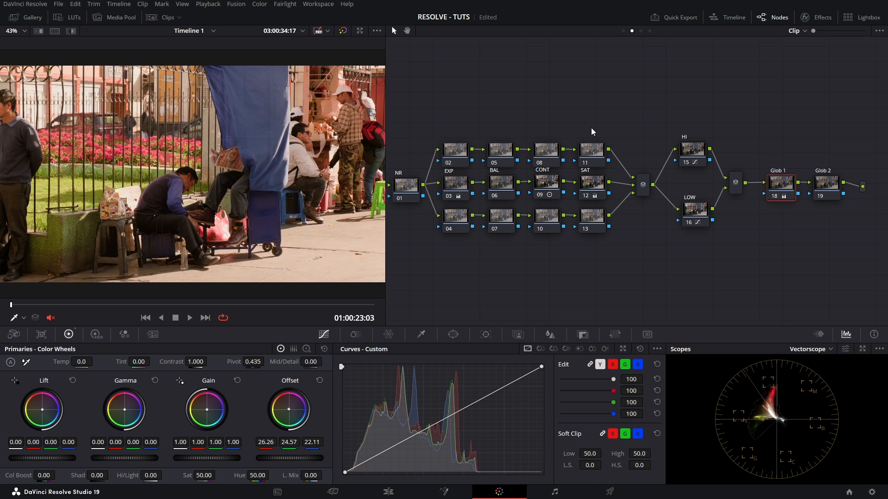
Compare the BAL and Glob 1 node settings and examine the seated and standing men in the image up close
left_click(489, 183)
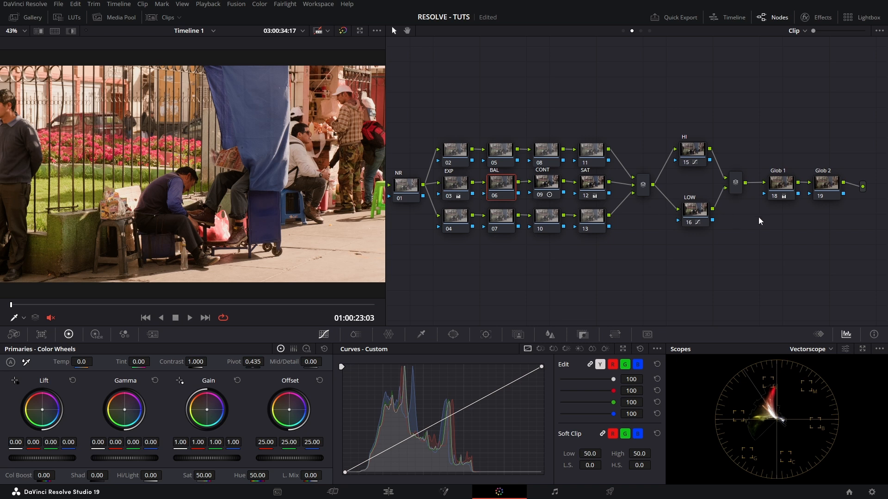
left_click(785, 189)
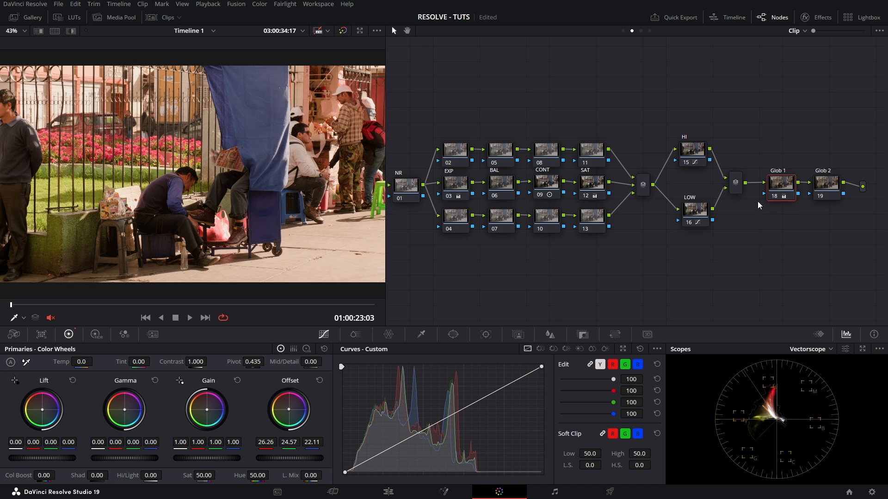
scroll(358, 246, "up", 1)
scroll(358, 245, "up", 2)
left_click_drag(358, 246, 102, 238)
scroll(185, 243, "up", 3)
scroll(102, 238, "up", 2)
Shift the orange-red hues on Glob 2 with a Hue Vs Hue curve point at Input Hue 280.72 and Hue Rotate -10.40
left_click(818, 187)
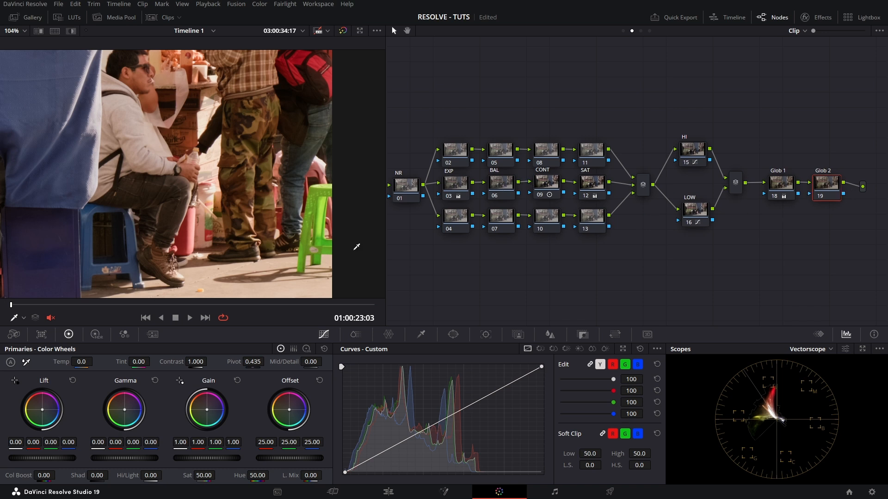
scroll(356, 249, "down", 6)
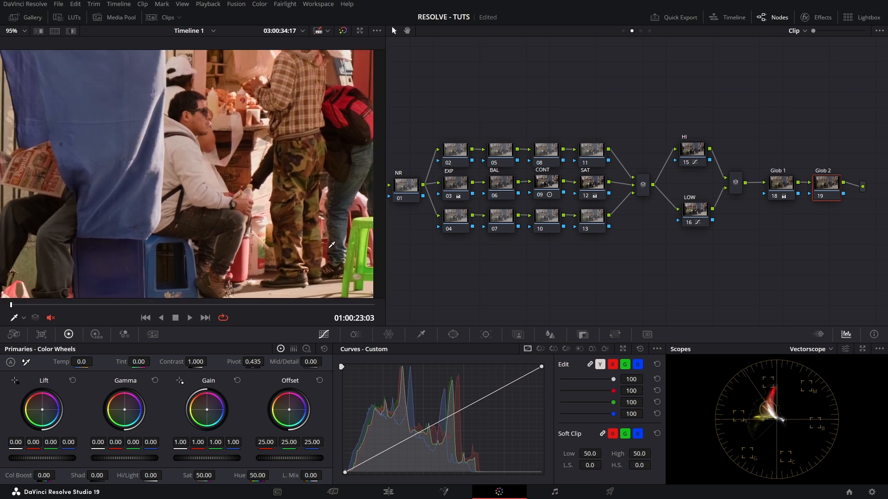
scroll(284, 241, "down", 4)
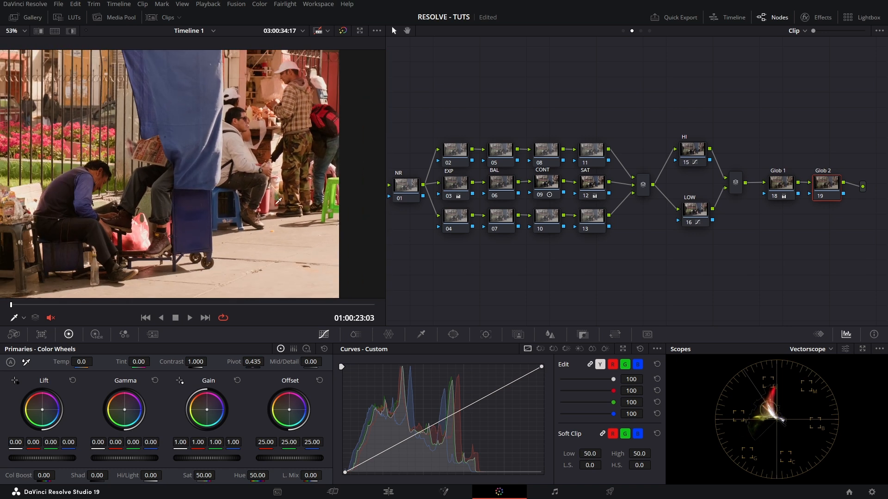
scroll(319, 180, "up", 6)
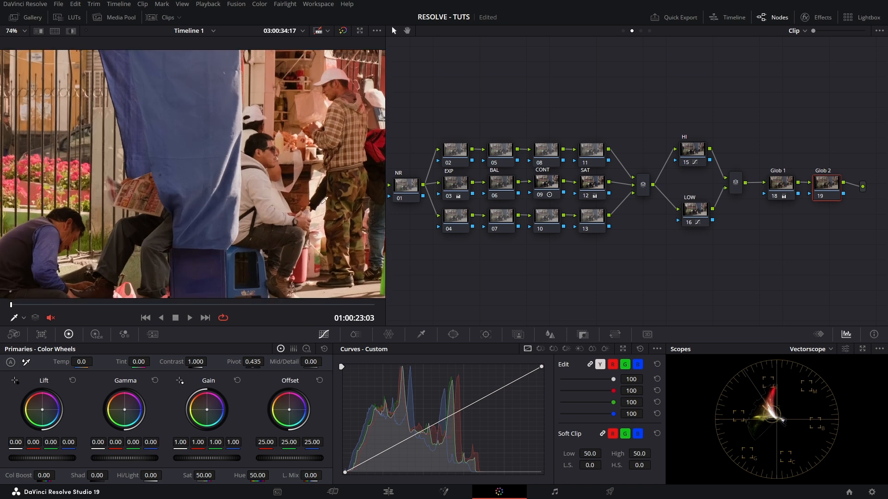
left_click(540, 349)
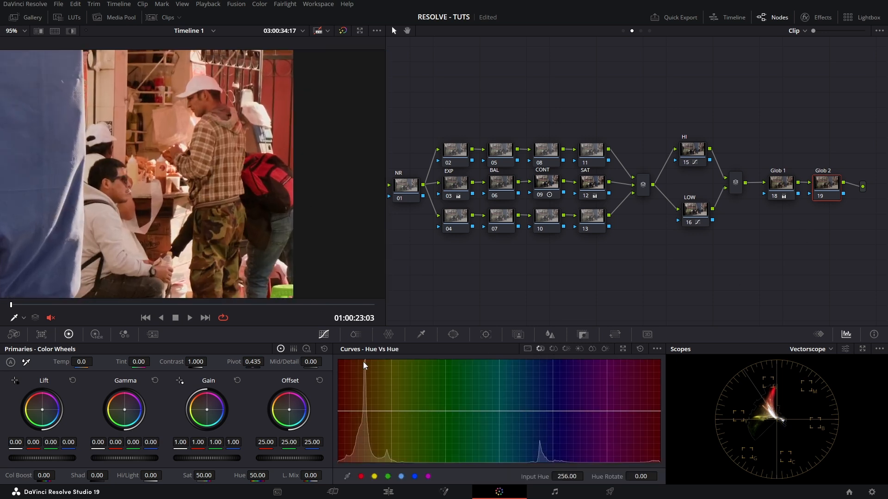
left_click_drag(338, 411, 360, 414)
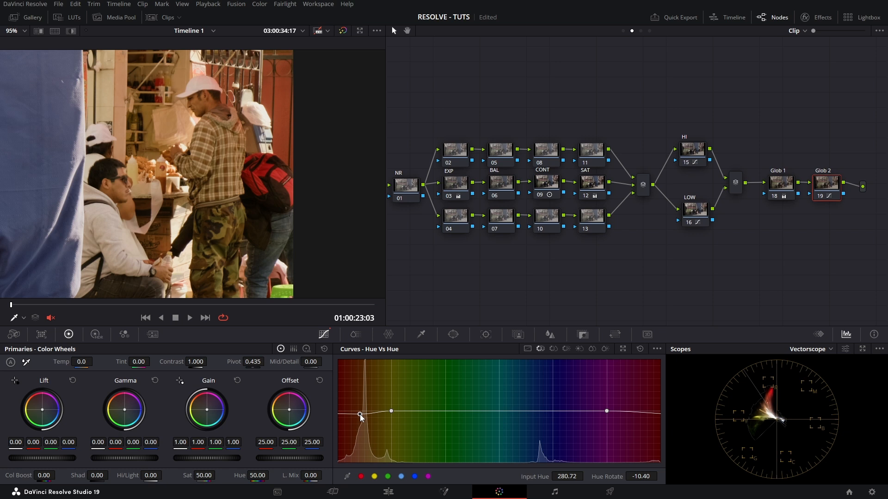
key("shift+z")
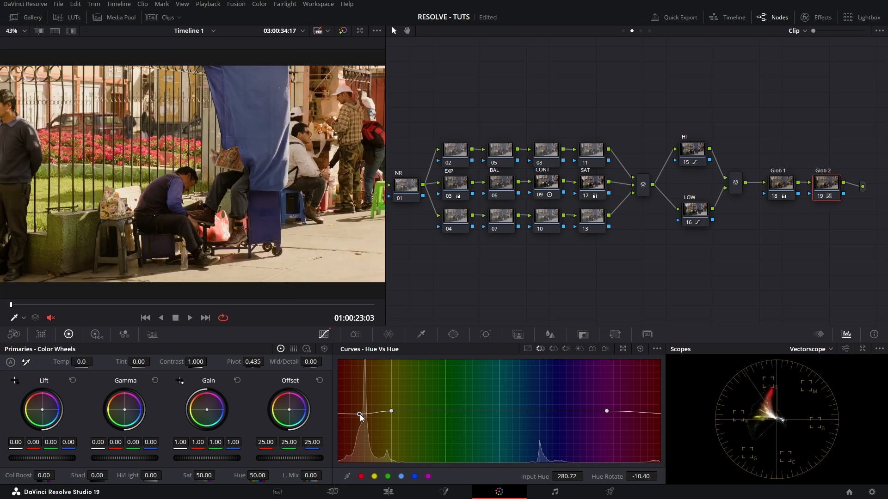
Compare the image with Glob 2 disabled and enabled, and with Glob 1 and Glob 2 toggled together
key("ctrl+d")
key("ctrl+d")
key("ctrl+d")
key("ctrl+d")
left_click(782, 190)
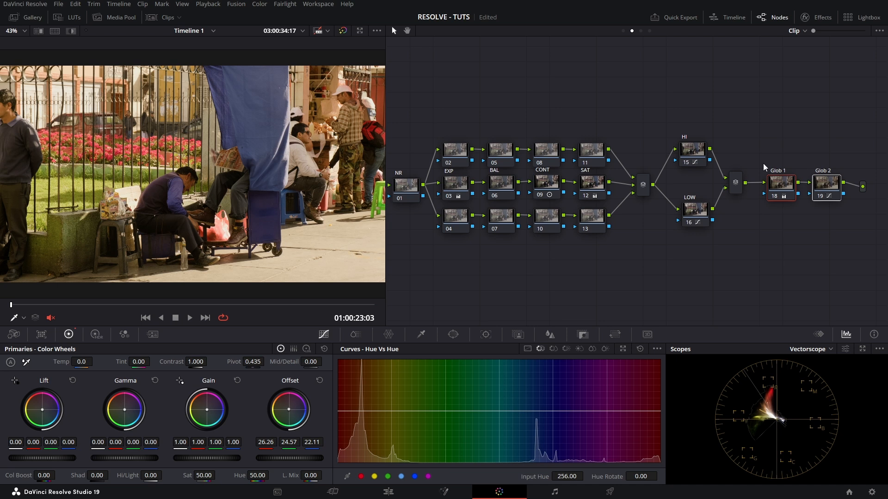
key("ctrl+d")
key("ctrl+d")
key("ctrl+d")
key("ctrl+d")
Reset the grade of the EXP node and check the whole cleared node tree
right_click(465, 194)
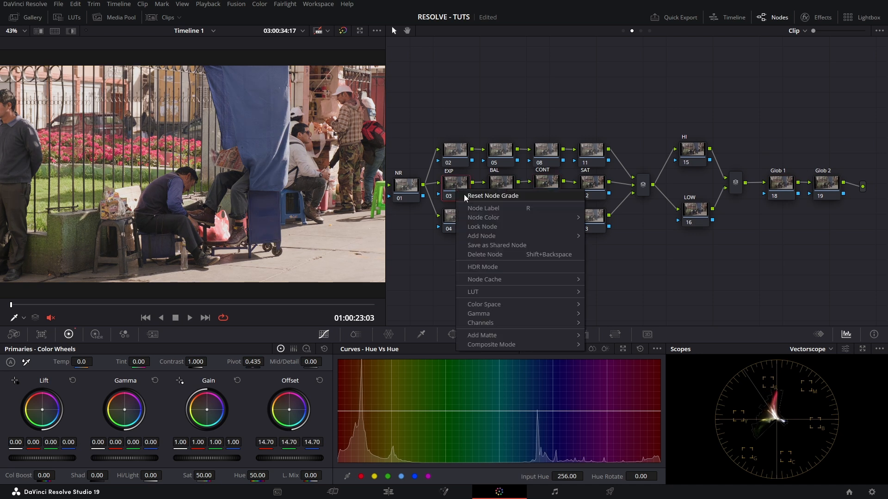
left_click(476, 196)
left_click_drag(553, 292, 601, 291)
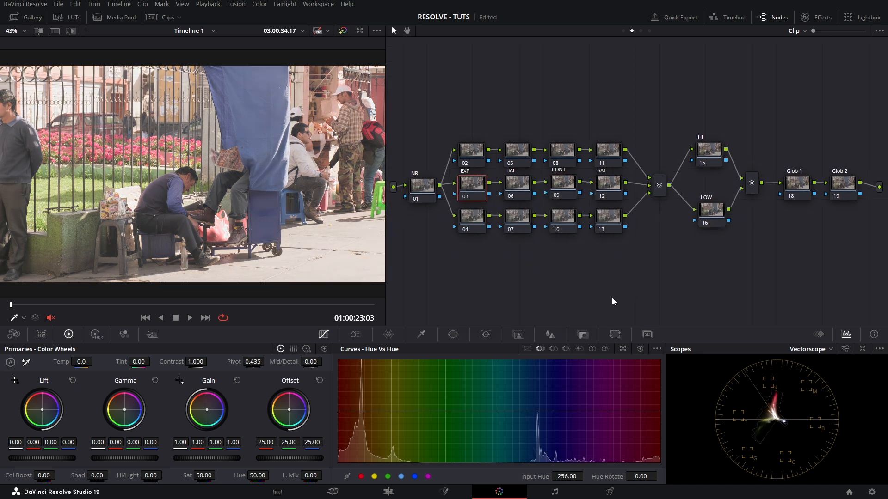
left_click_drag(413, 132, 862, 264)
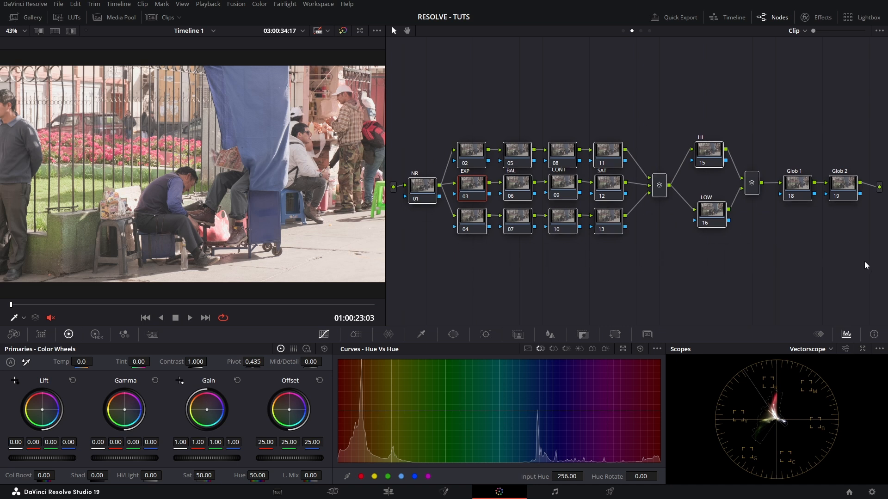
left_click(844, 282)
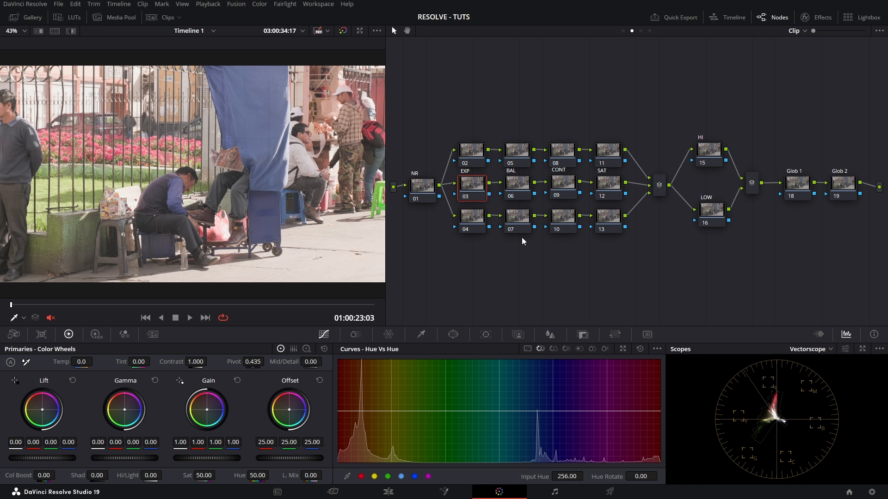
Add a fourth row of four serial nodes below node 04, connecting NR's output to the row's first node
left_click(476, 223)
key("alt+l")
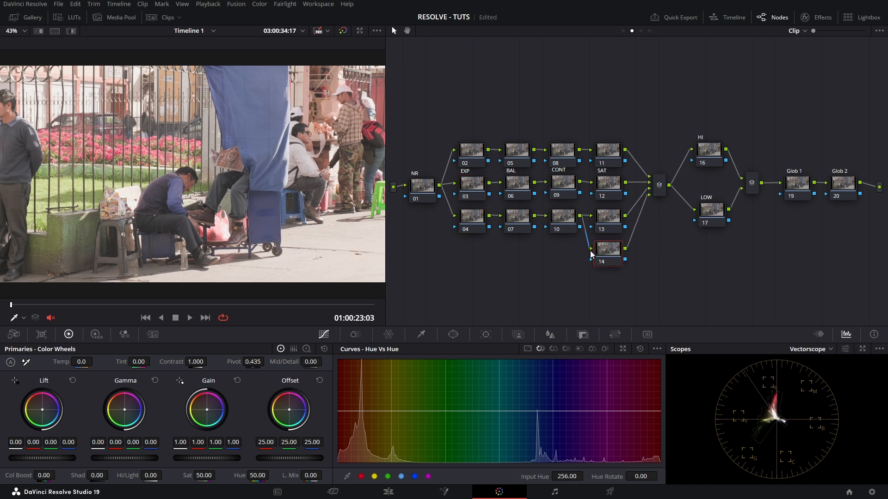
left_click_drag(597, 253, 476, 257)
key("alt+s")
key("alt+s")
key("alt+s")
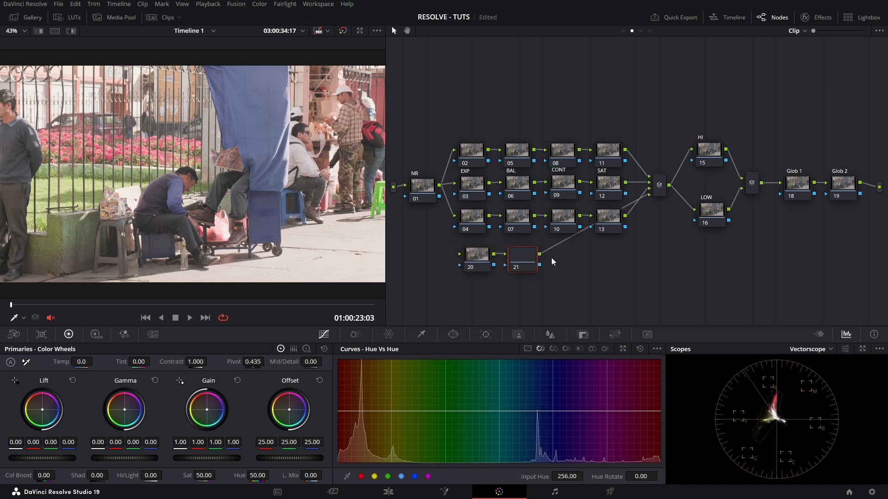
left_click_drag(439, 185, 459, 254)
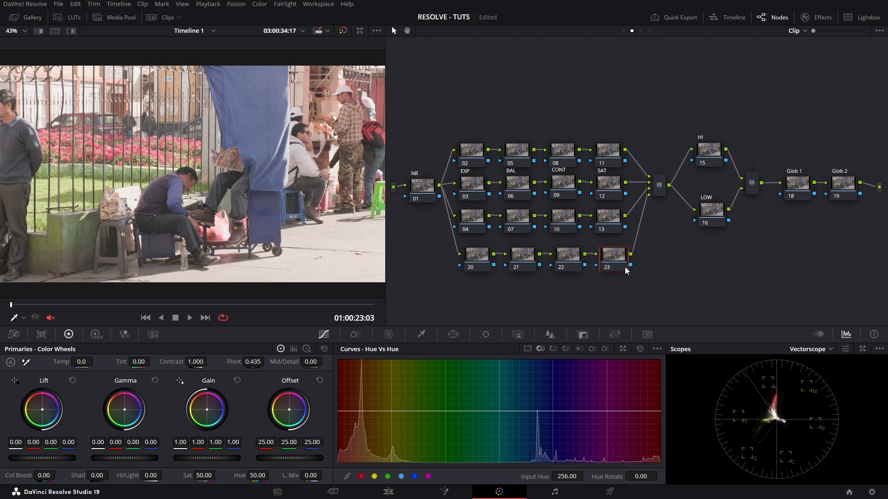
Delete the four nodes of the added bottom row
left_click_drag(664, 281, 417, 247)
key("Delete")
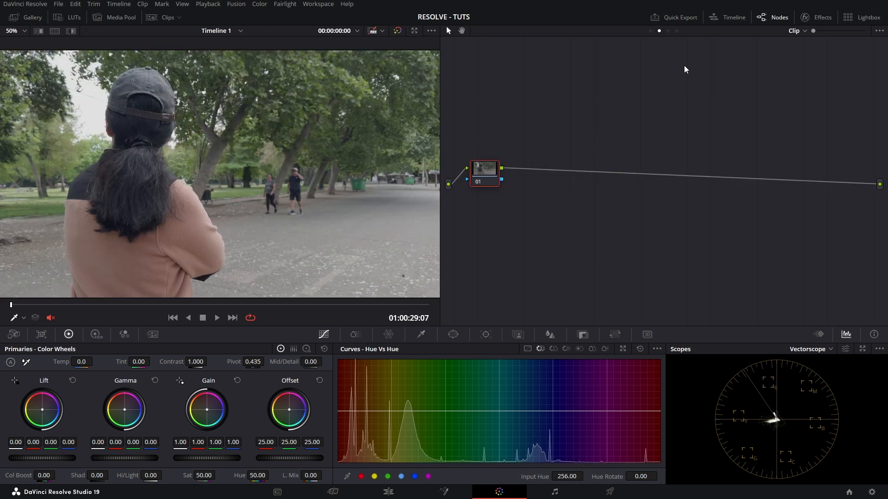
Show the clip thumbnails and copy the node tree of clip 03 to clips 01 and 02
left_click(163, 18)
left_click(171, 303)
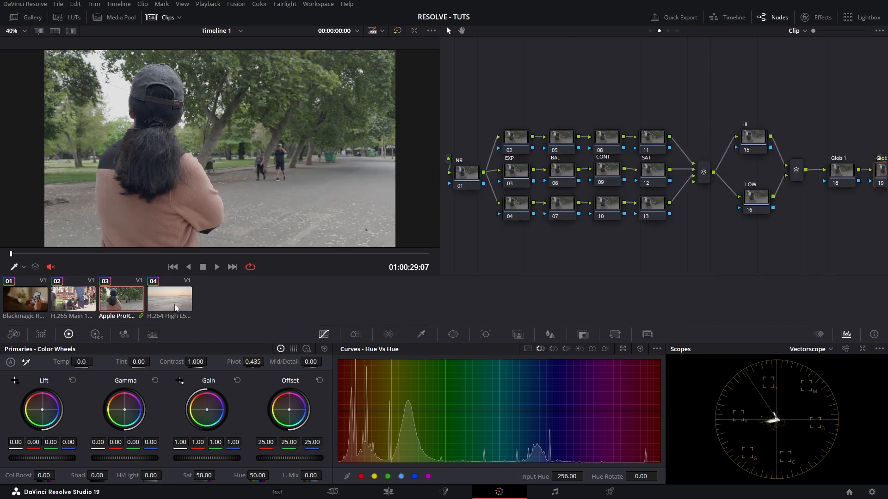
left_click(35, 300)
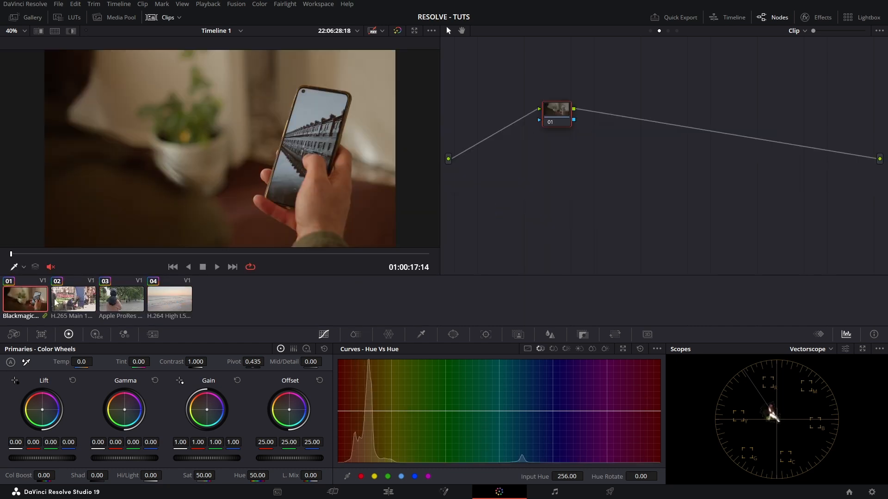
middle_click(125, 303)
left_click(64, 301)
middle_click(122, 306)
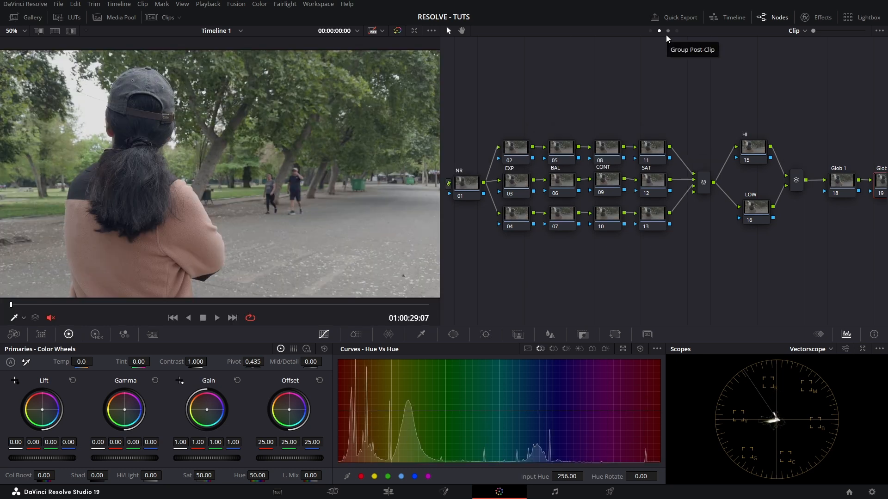
Review the Group Post-Clip and Group Pre-Clip node graphs of the park clip
left_click(668, 31)
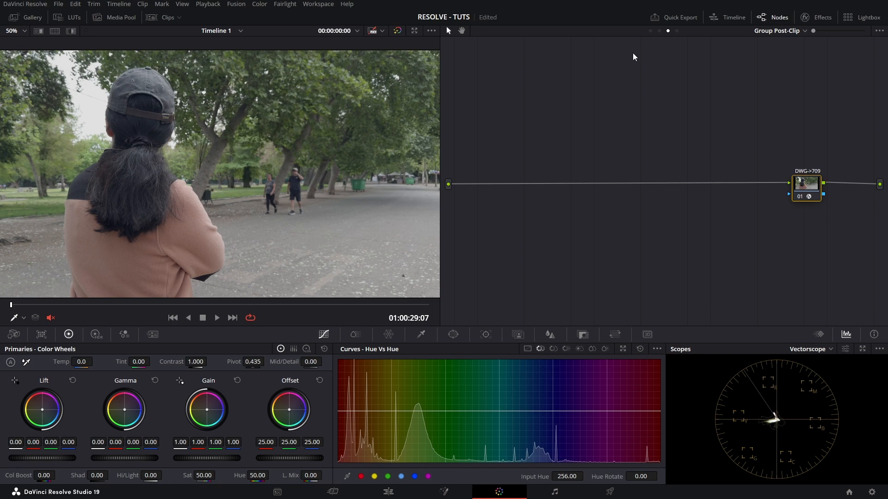
left_click(650, 31)
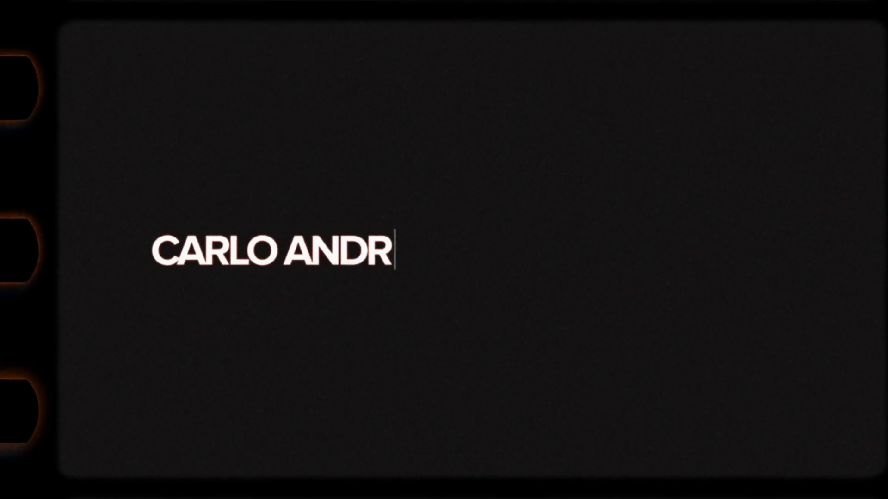